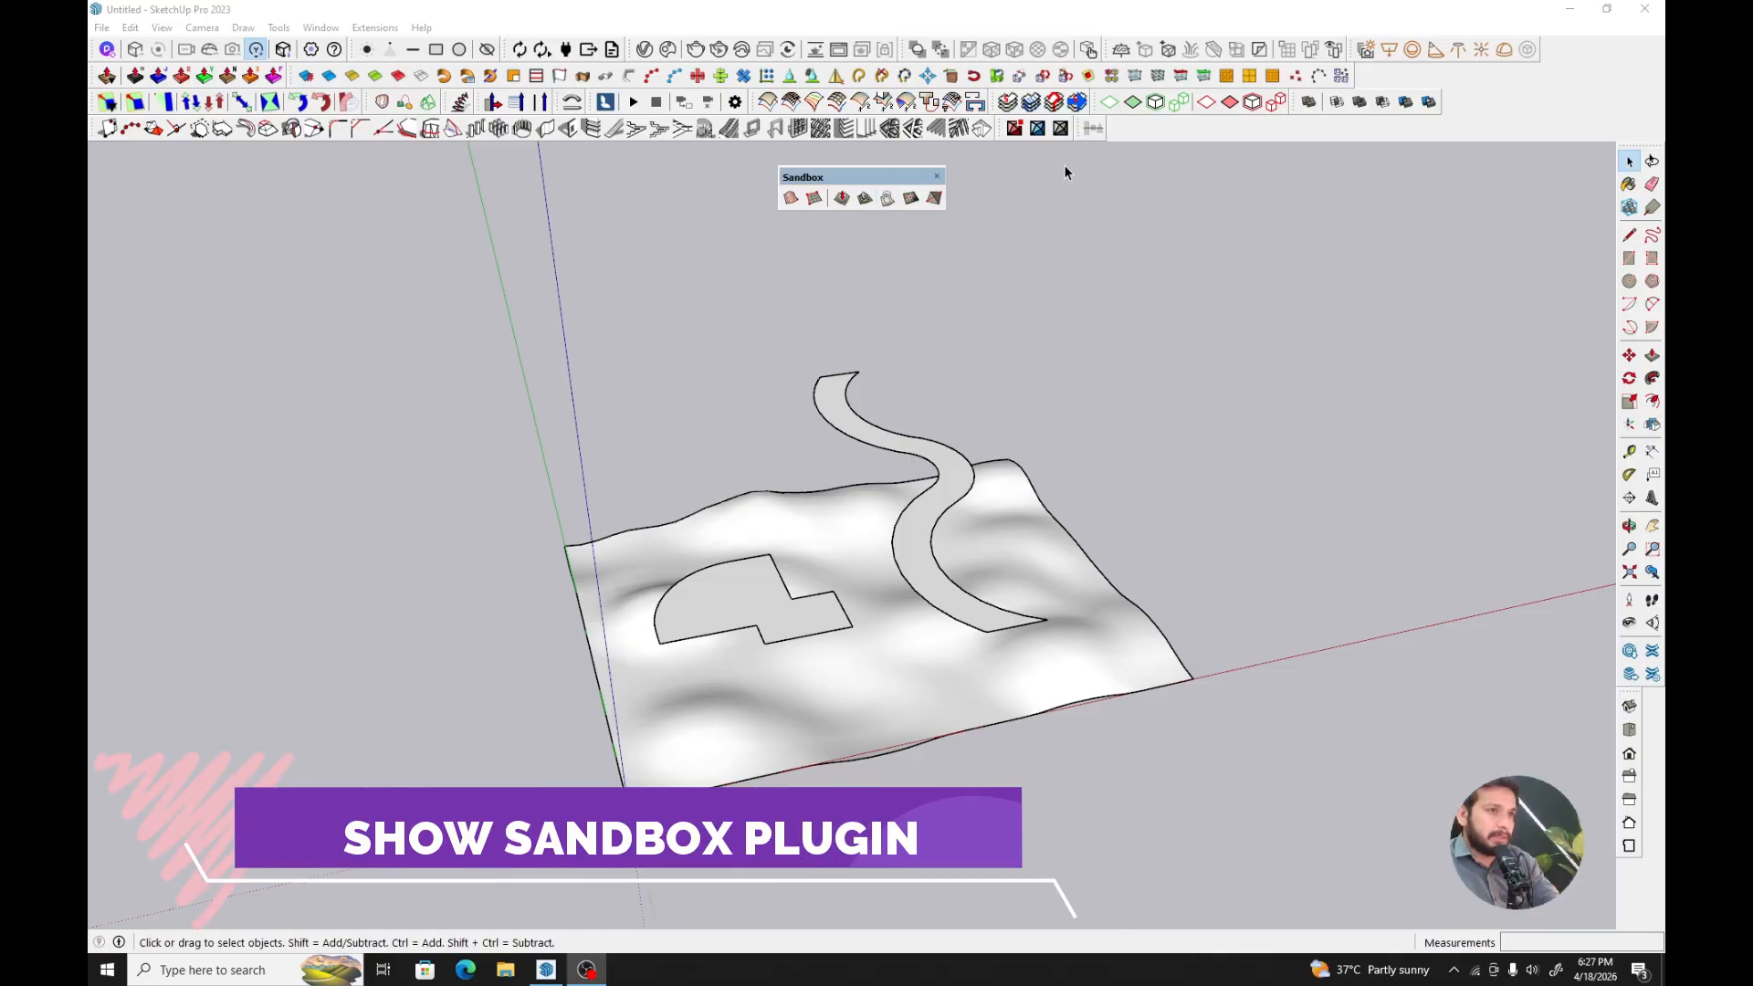
# - Check in the list of available toolbars that the Sandbox tools are enabled
pyautogui.rightClick(1150, 130)
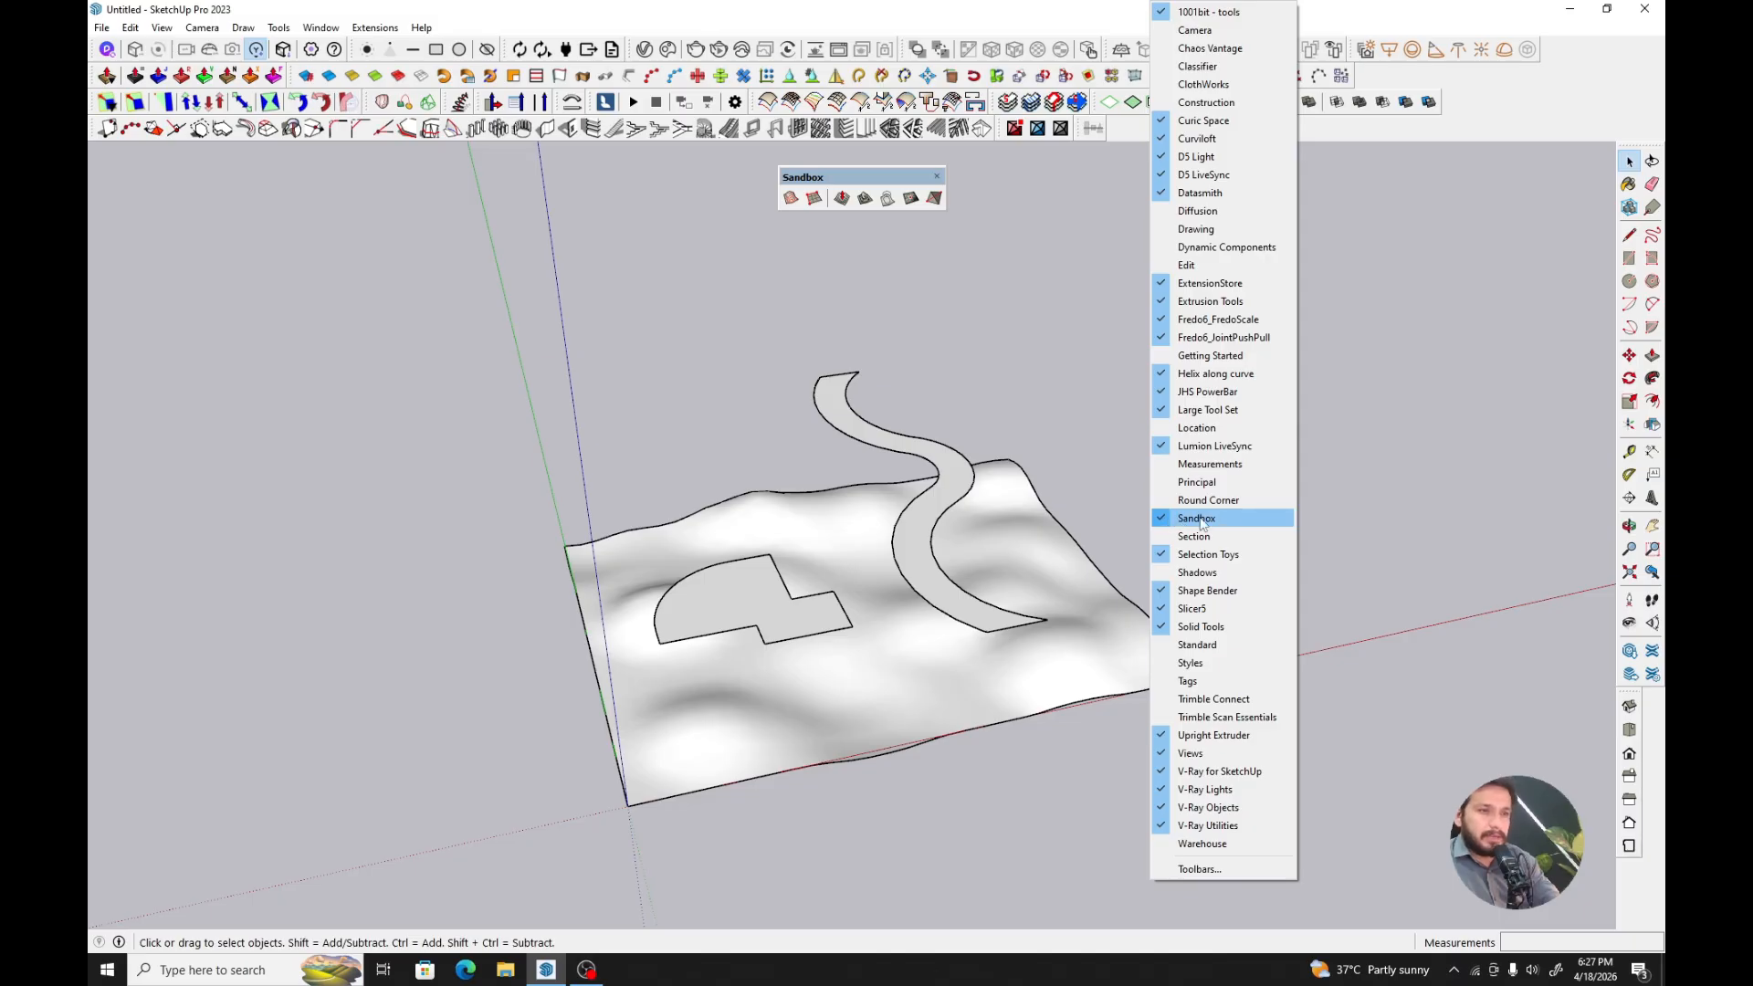
pyautogui.moveTo(1037, 207); pyautogui.dragTo(946, 423, button='middle')
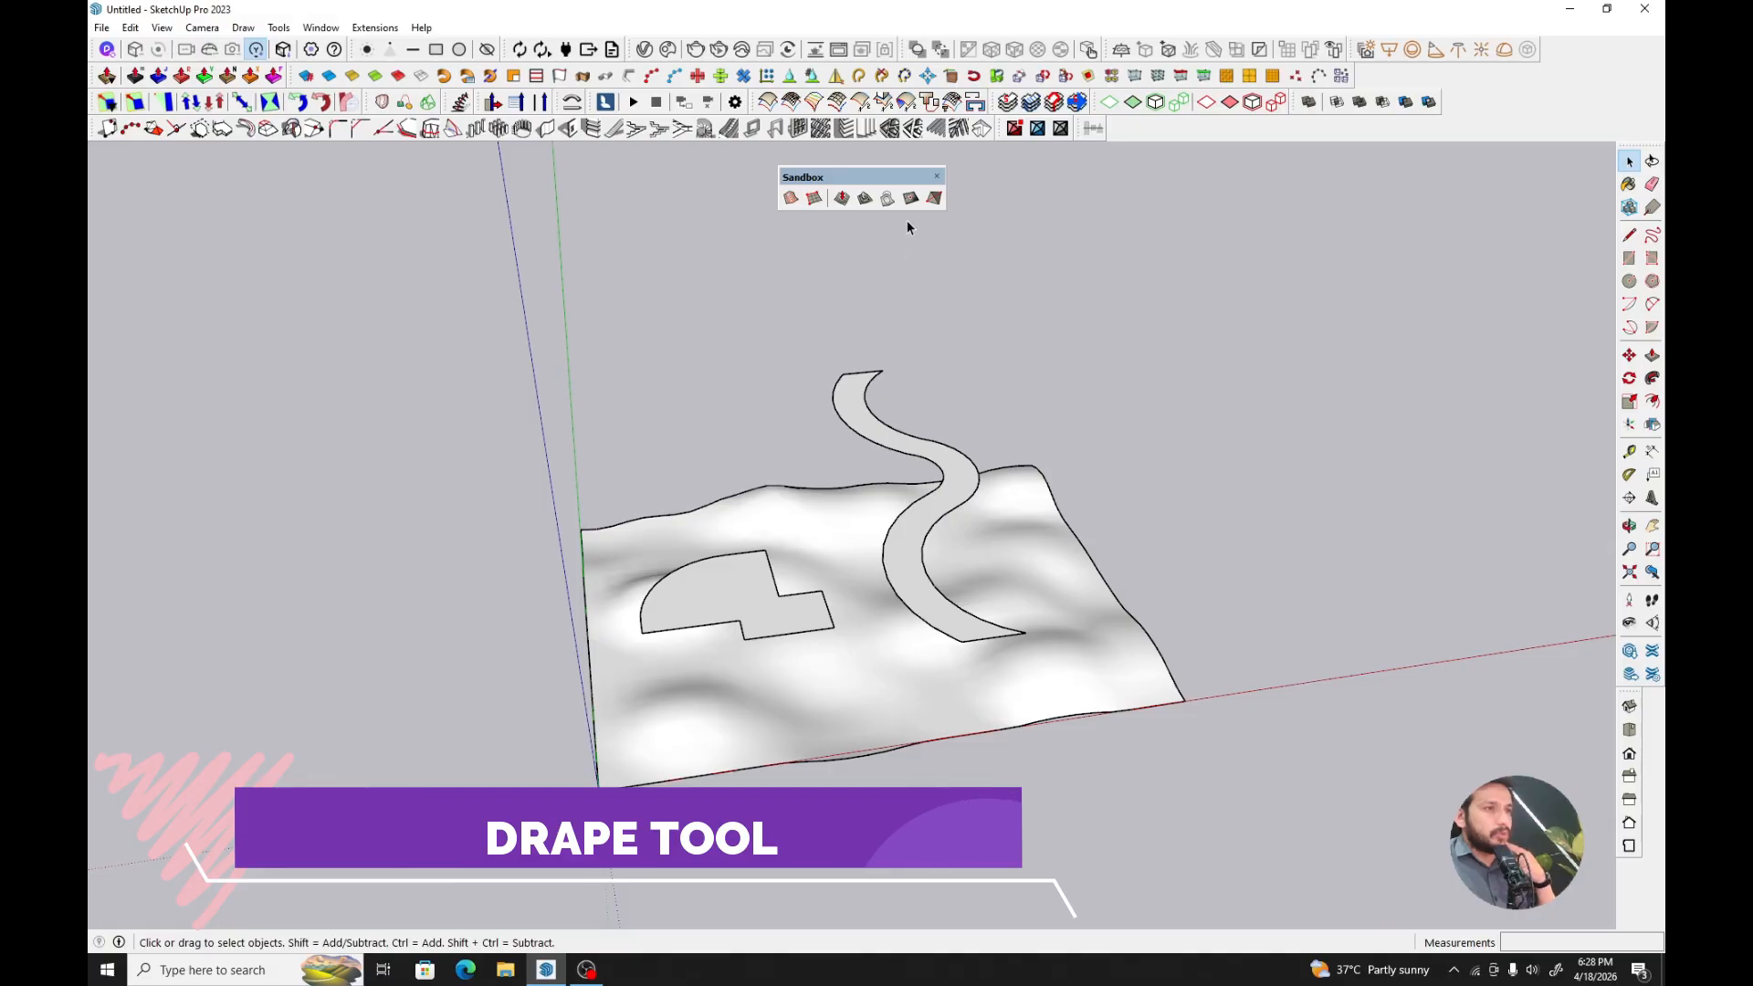
# - Explode the terrain group beneath the floating road and building shapes, then clear the selection
pyautogui.moveTo(1025, 450); pyautogui.dragTo(904, 639, button='middle')
pyautogui.click(971, 630)
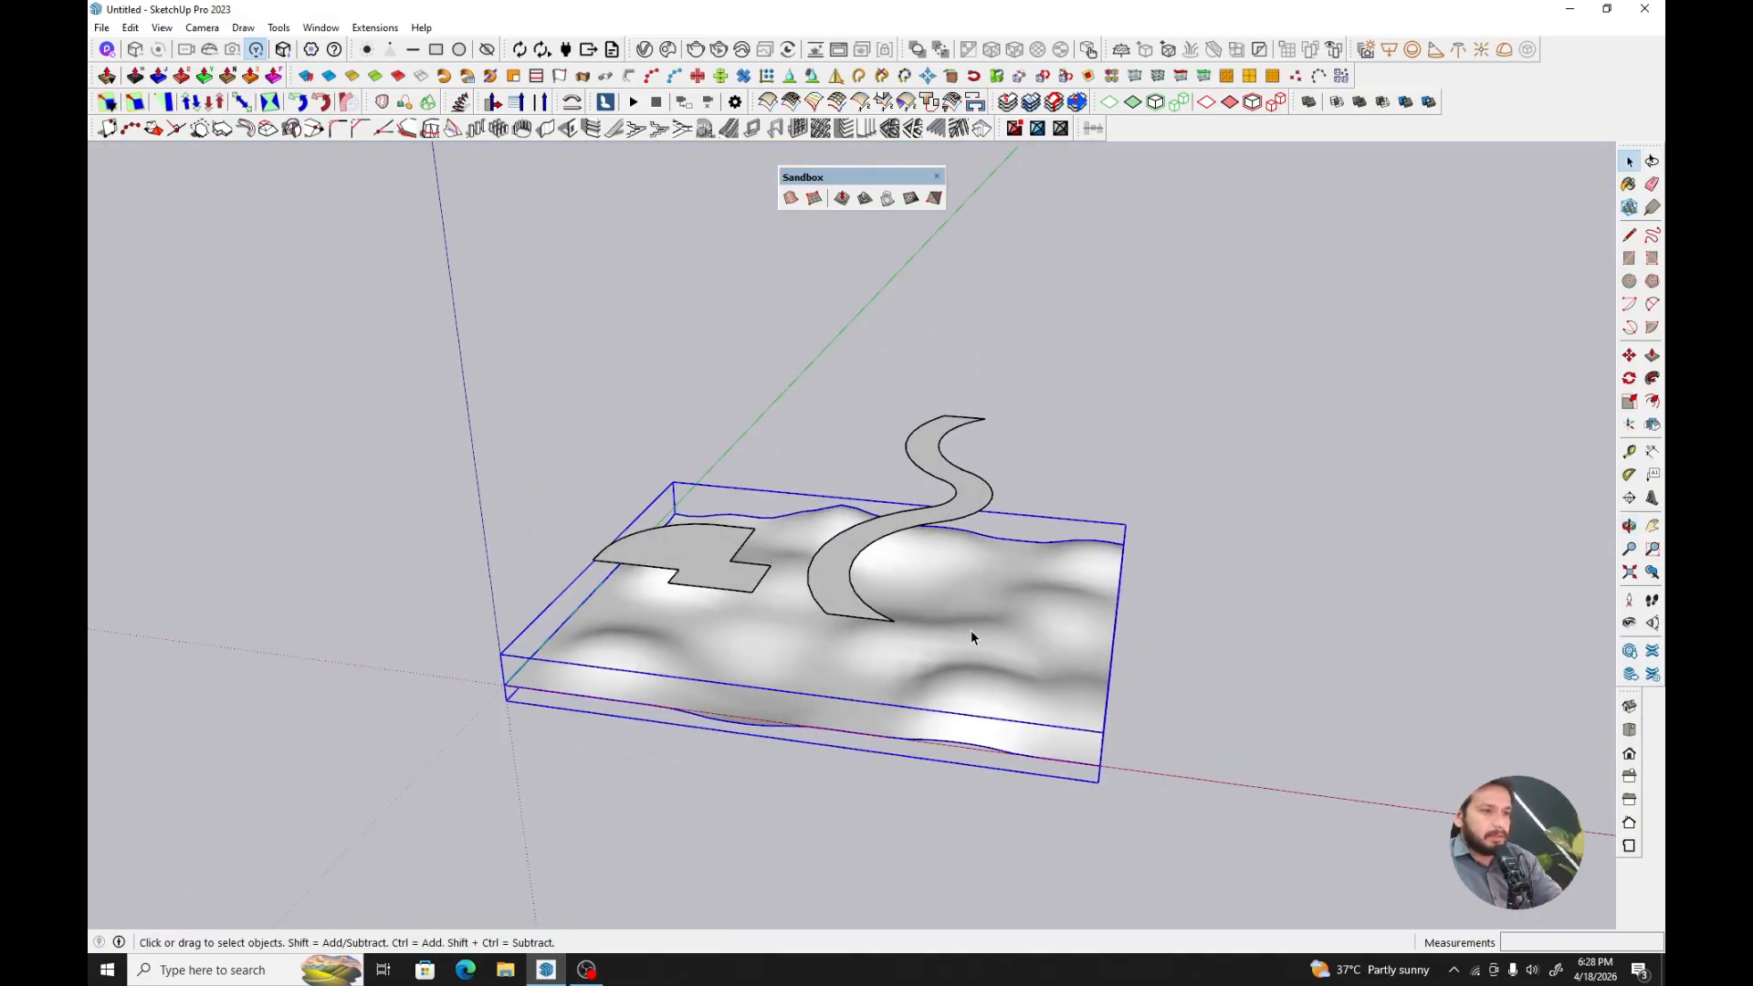
pyautogui.scroll(3, 972, 621)
pyautogui.scroll(1, 972, 621)
pyautogui.rightClick(972, 621)
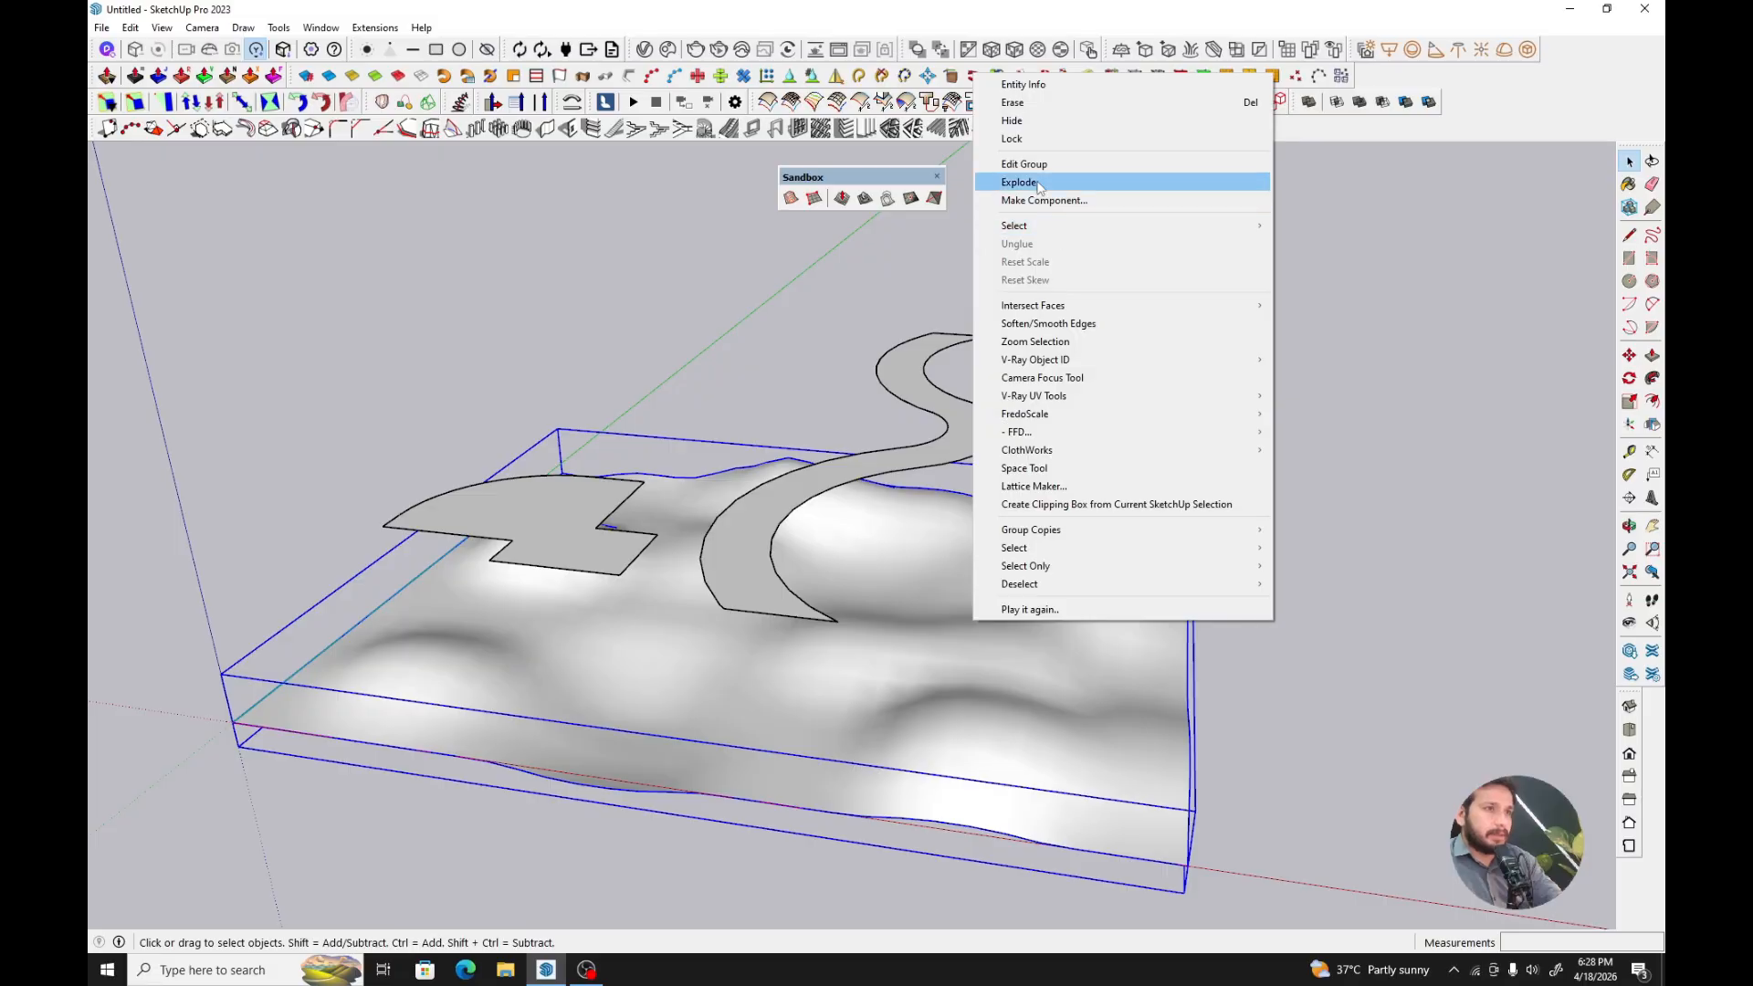
pyautogui.click(1038, 184)
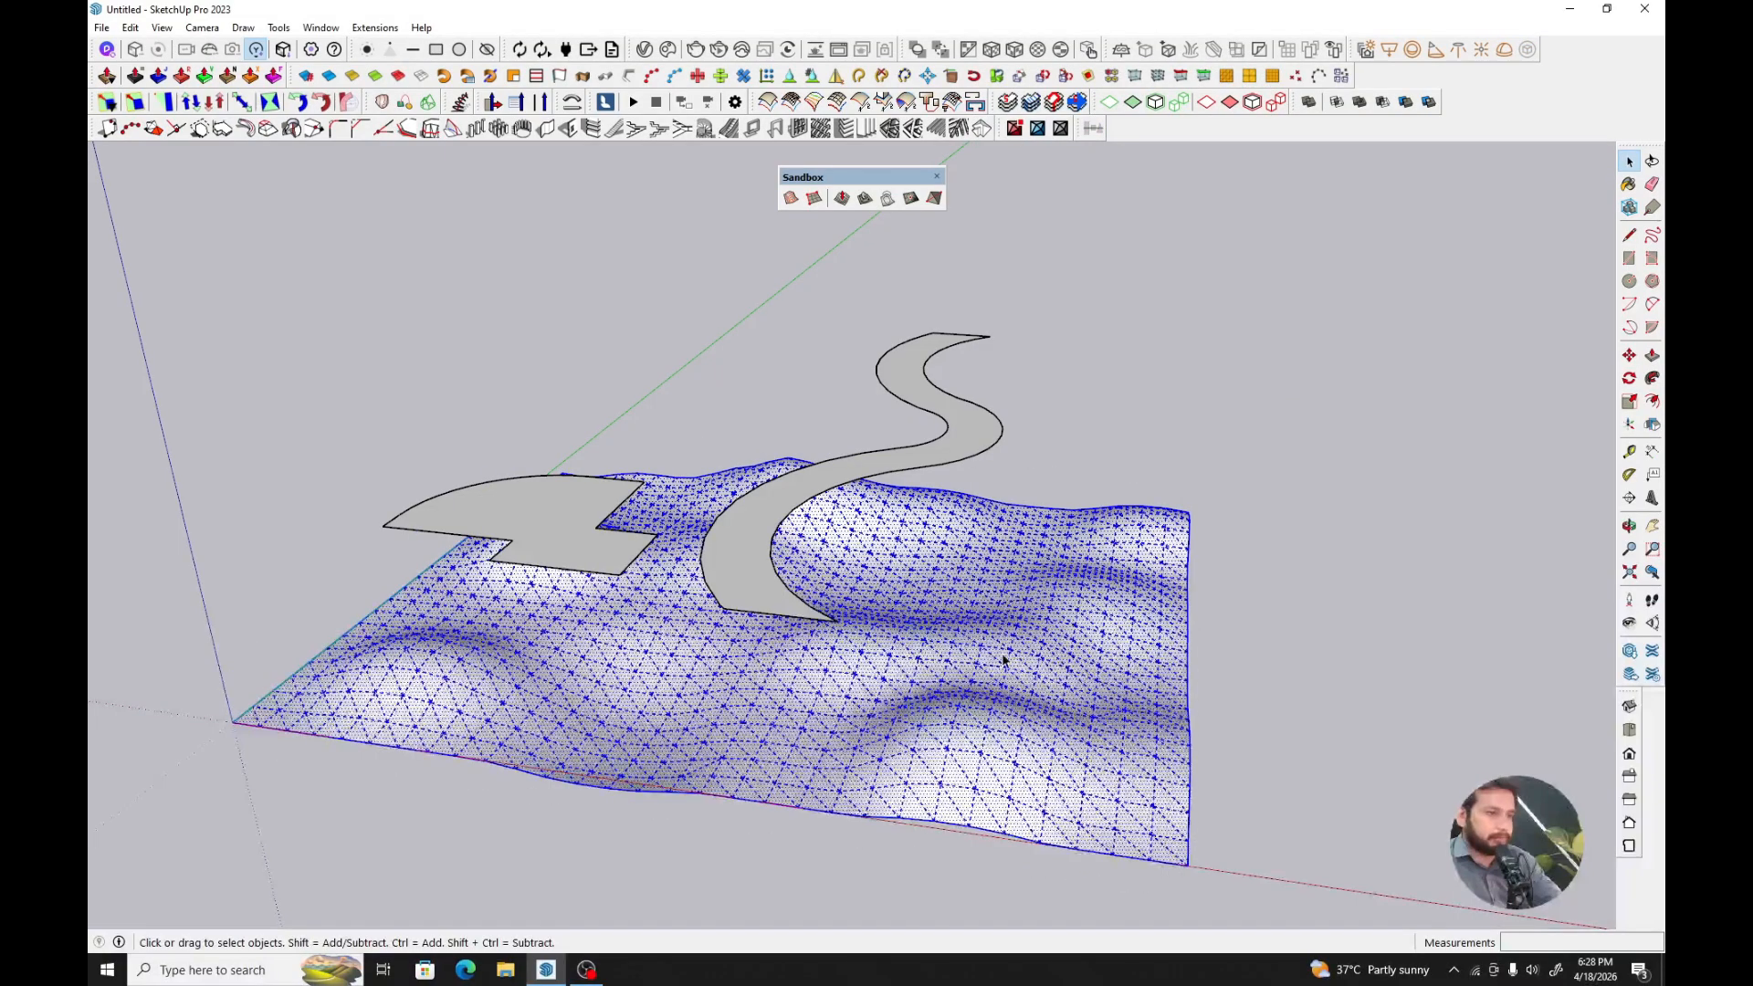
pyautogui.moveTo(1002, 663); pyautogui.dragTo(1032, 704, button='middle')
pyautogui.click(1236, 573)
# - Drape the floating S-shaped road face onto the terrain mesh
pyautogui.scroll(-6, 1068, 693)
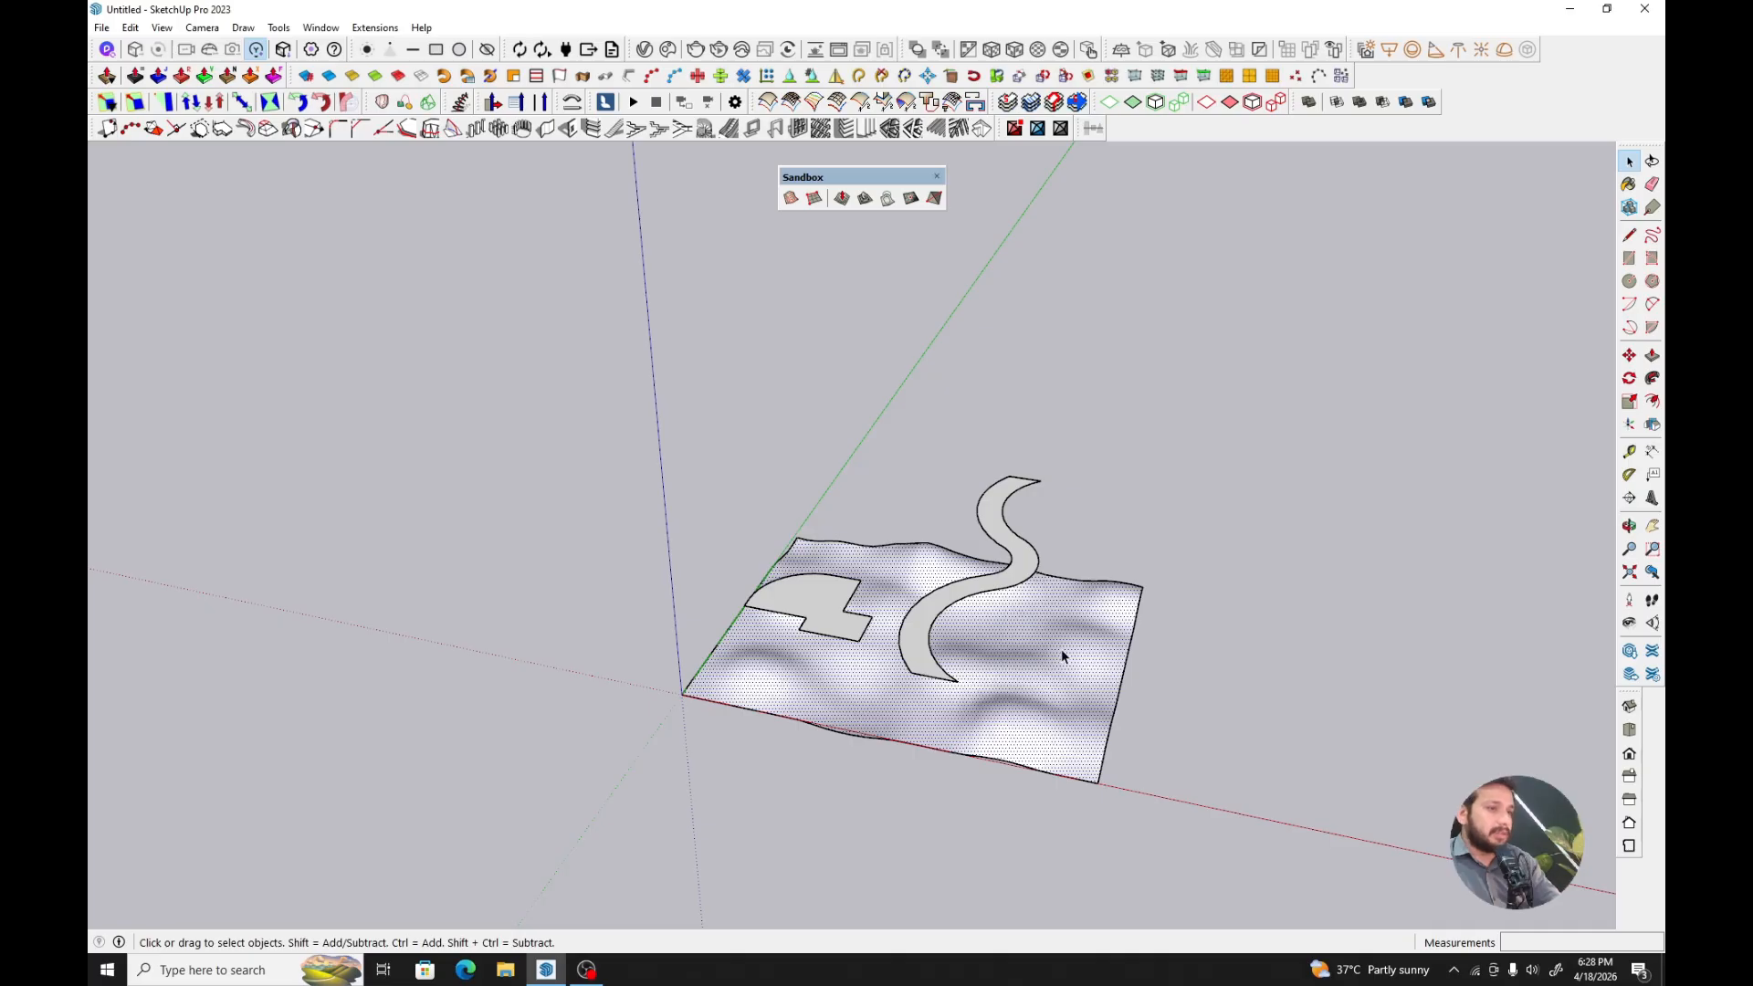
pyautogui.moveTo(1060, 654); pyautogui.dragTo(1104, 550, button='middle')
pyautogui.scroll(3, 1083, 544)
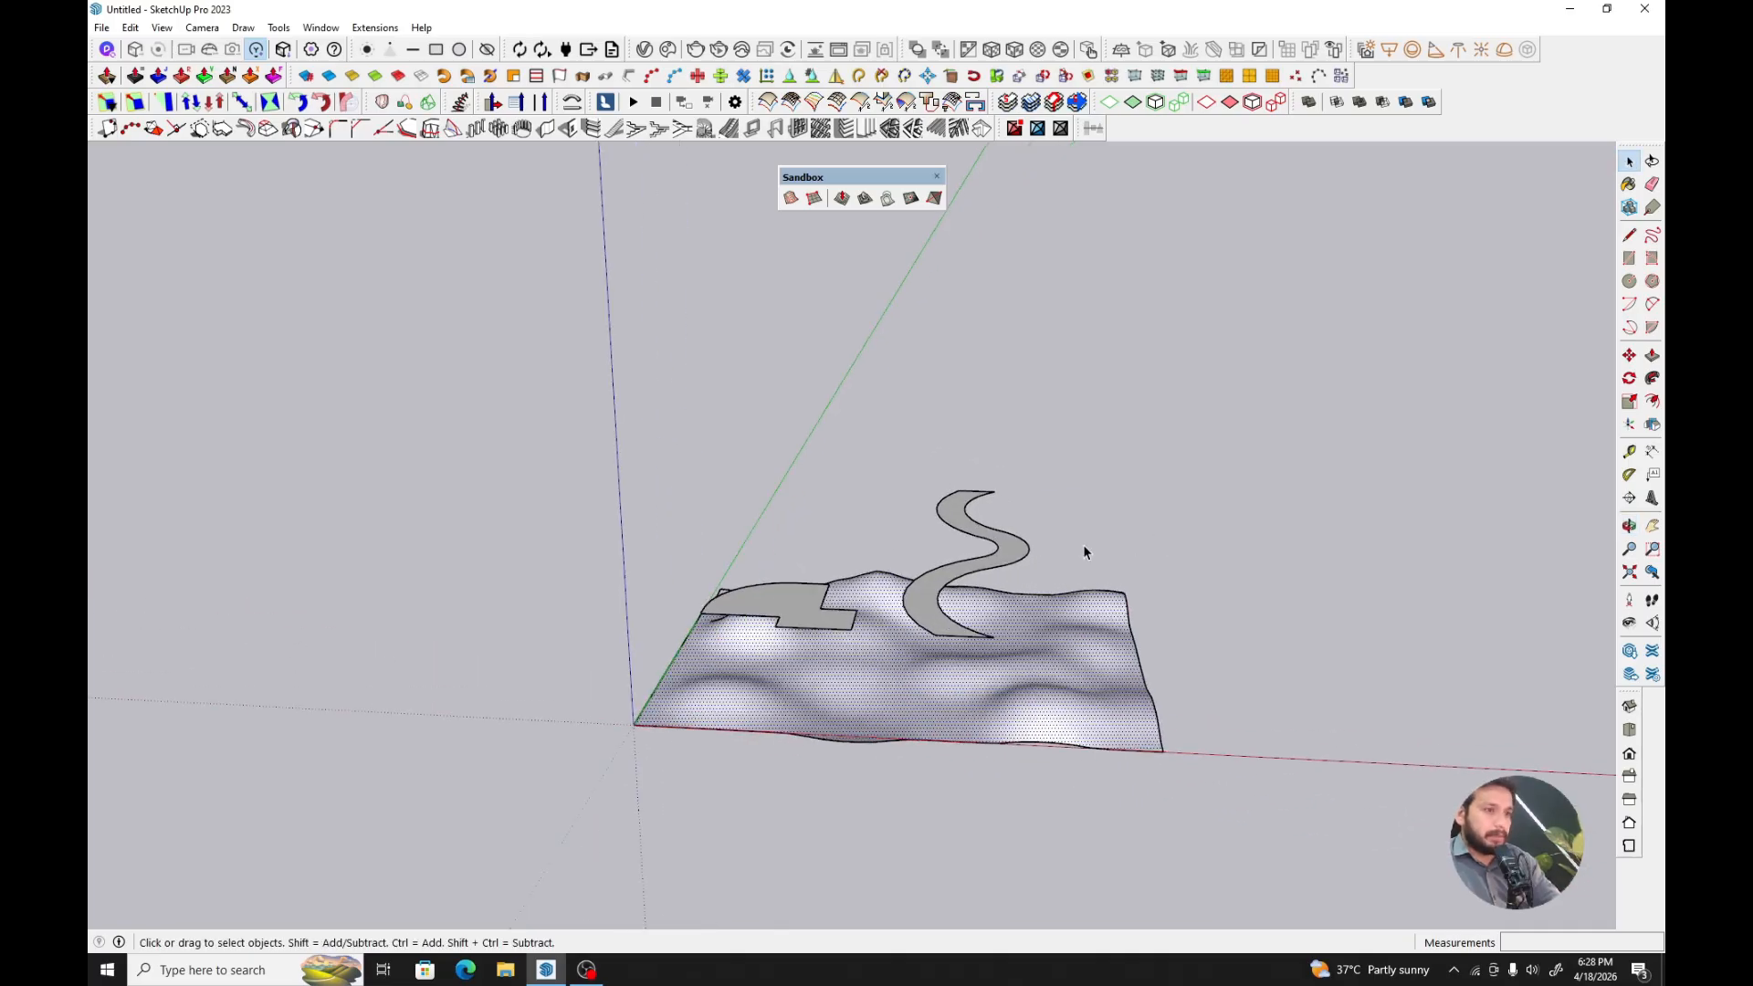
pyautogui.click(1038, 357)
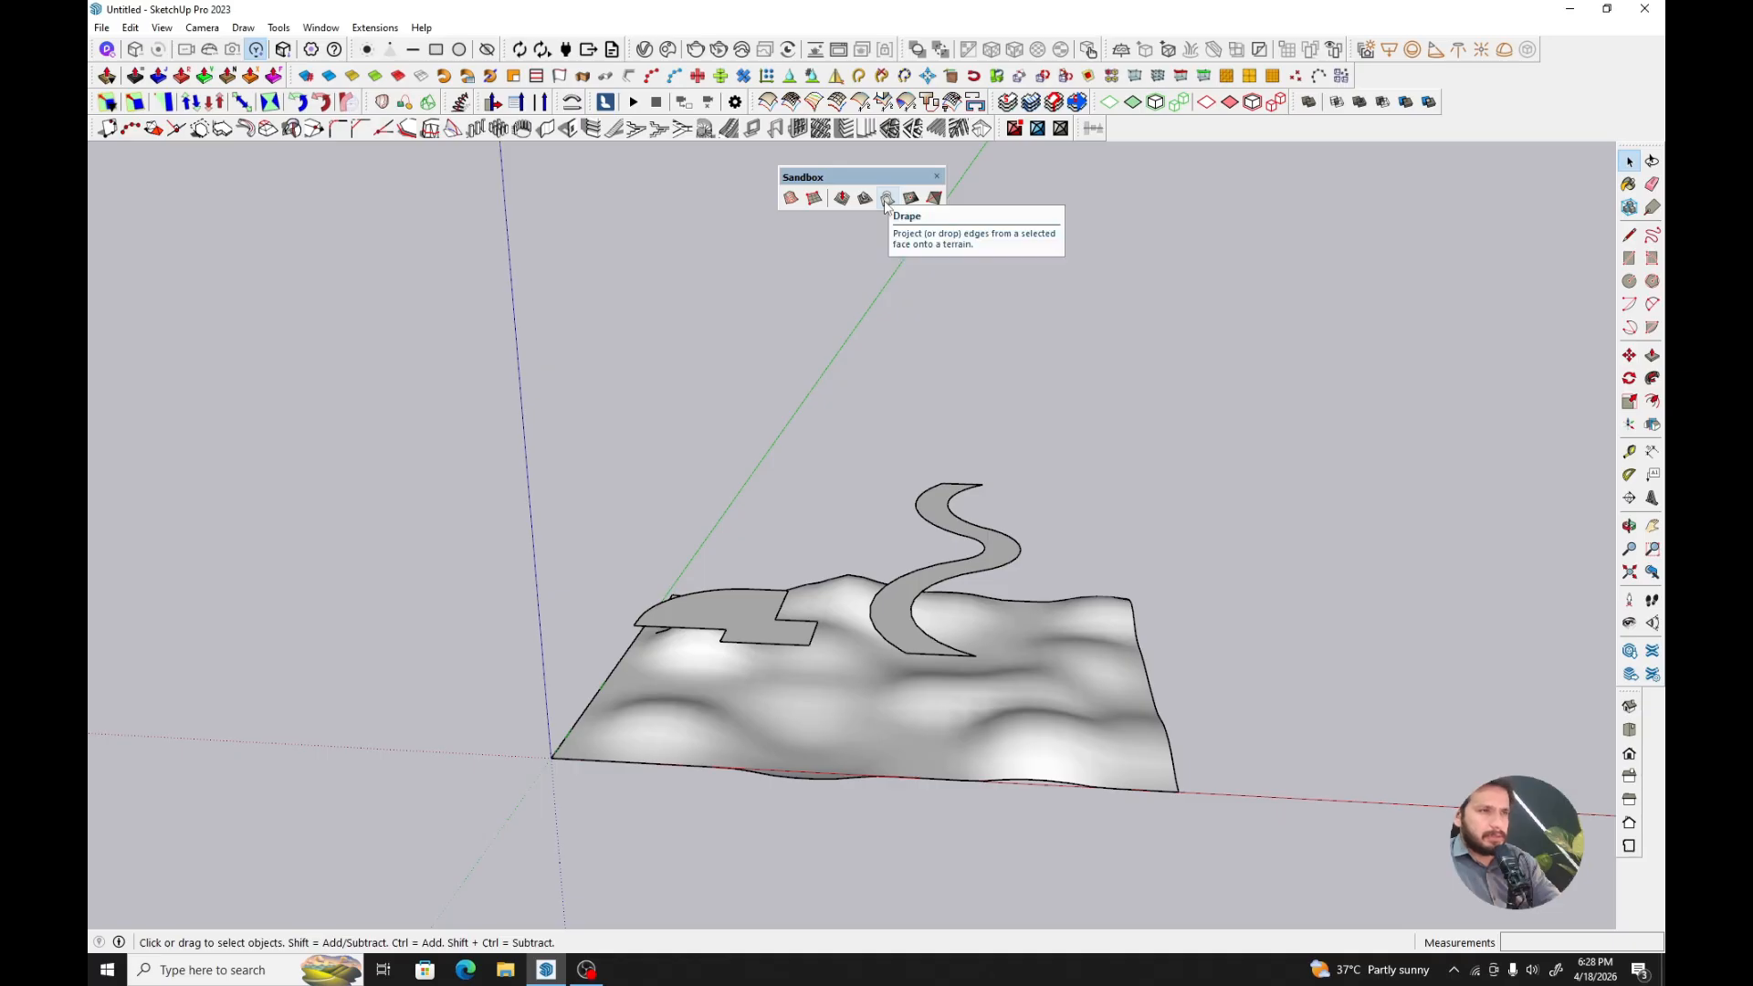
pyautogui.click(885, 199)
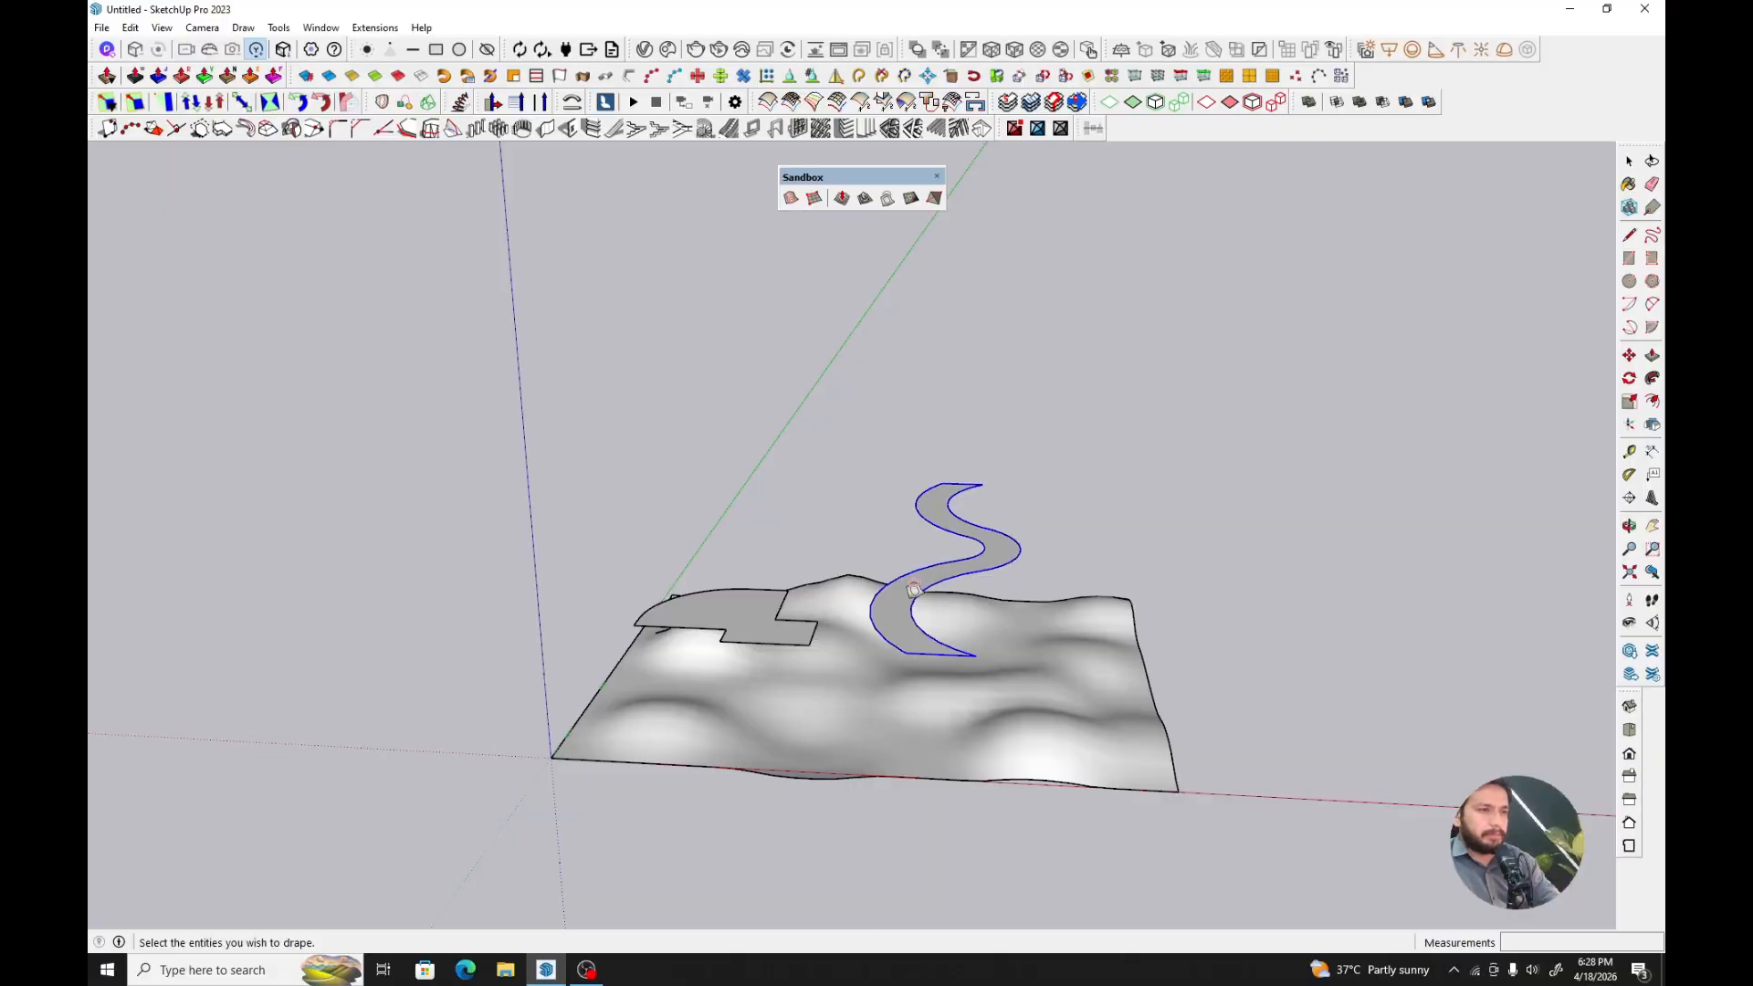
pyautogui.click(916, 589)
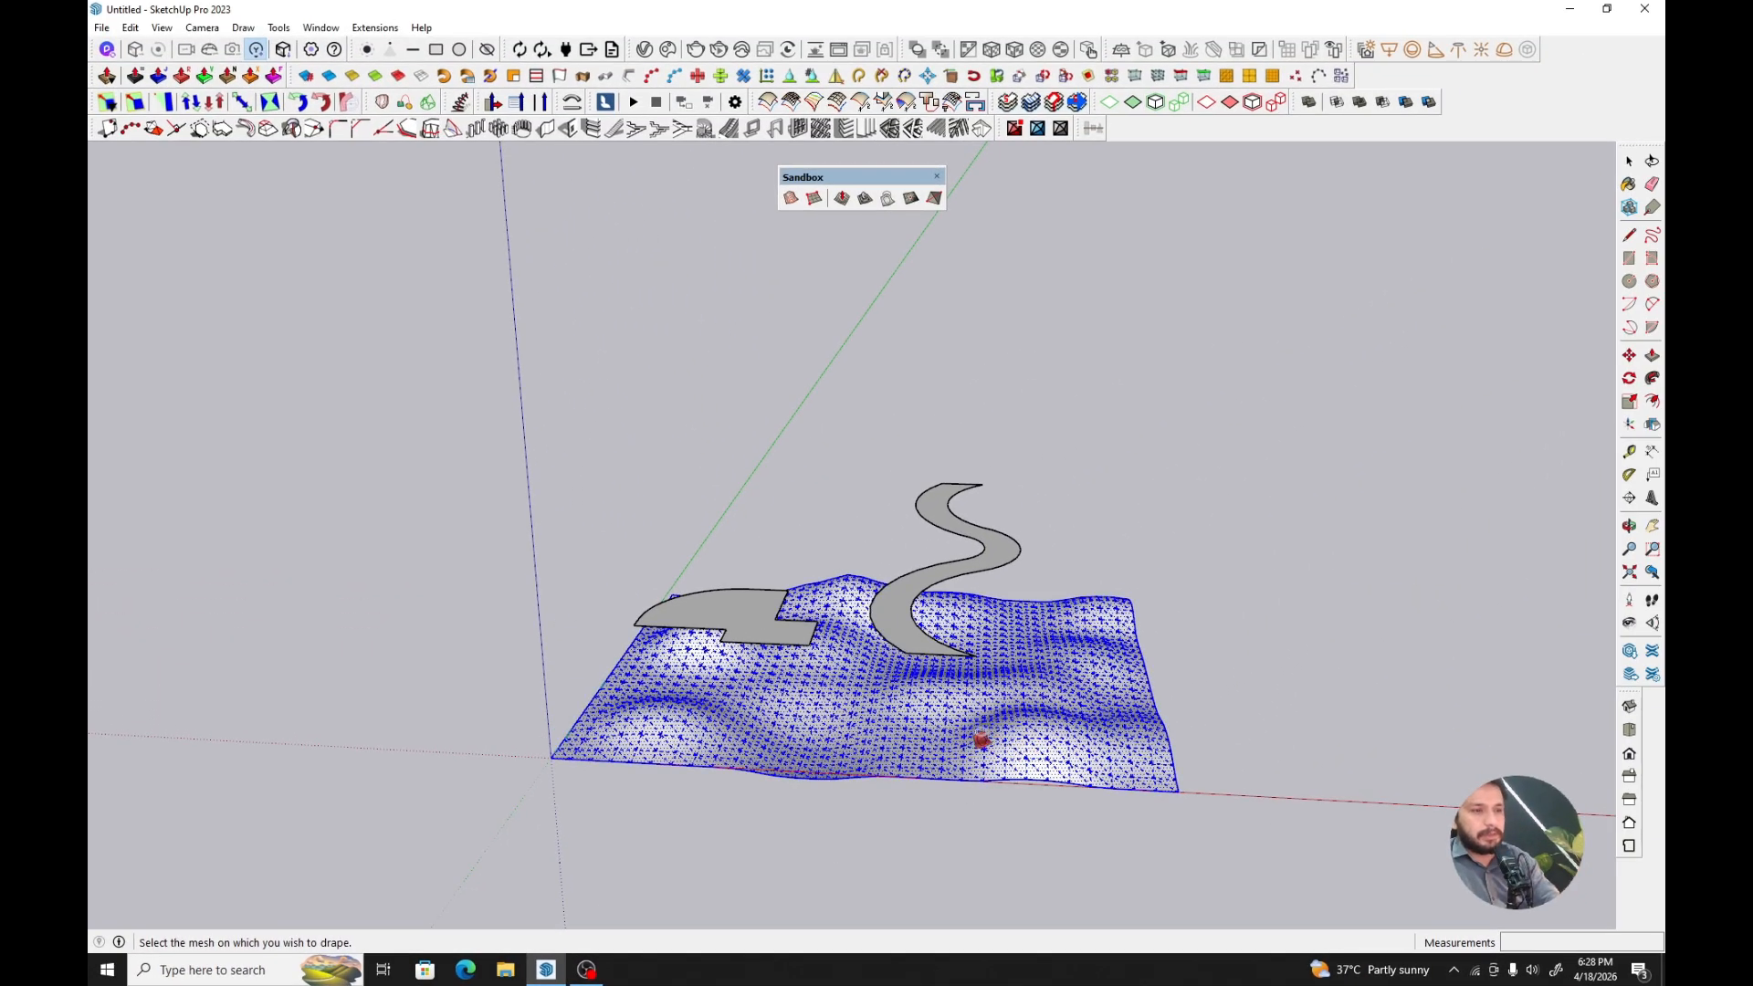
pyautogui.scroll(5, 984, 746)
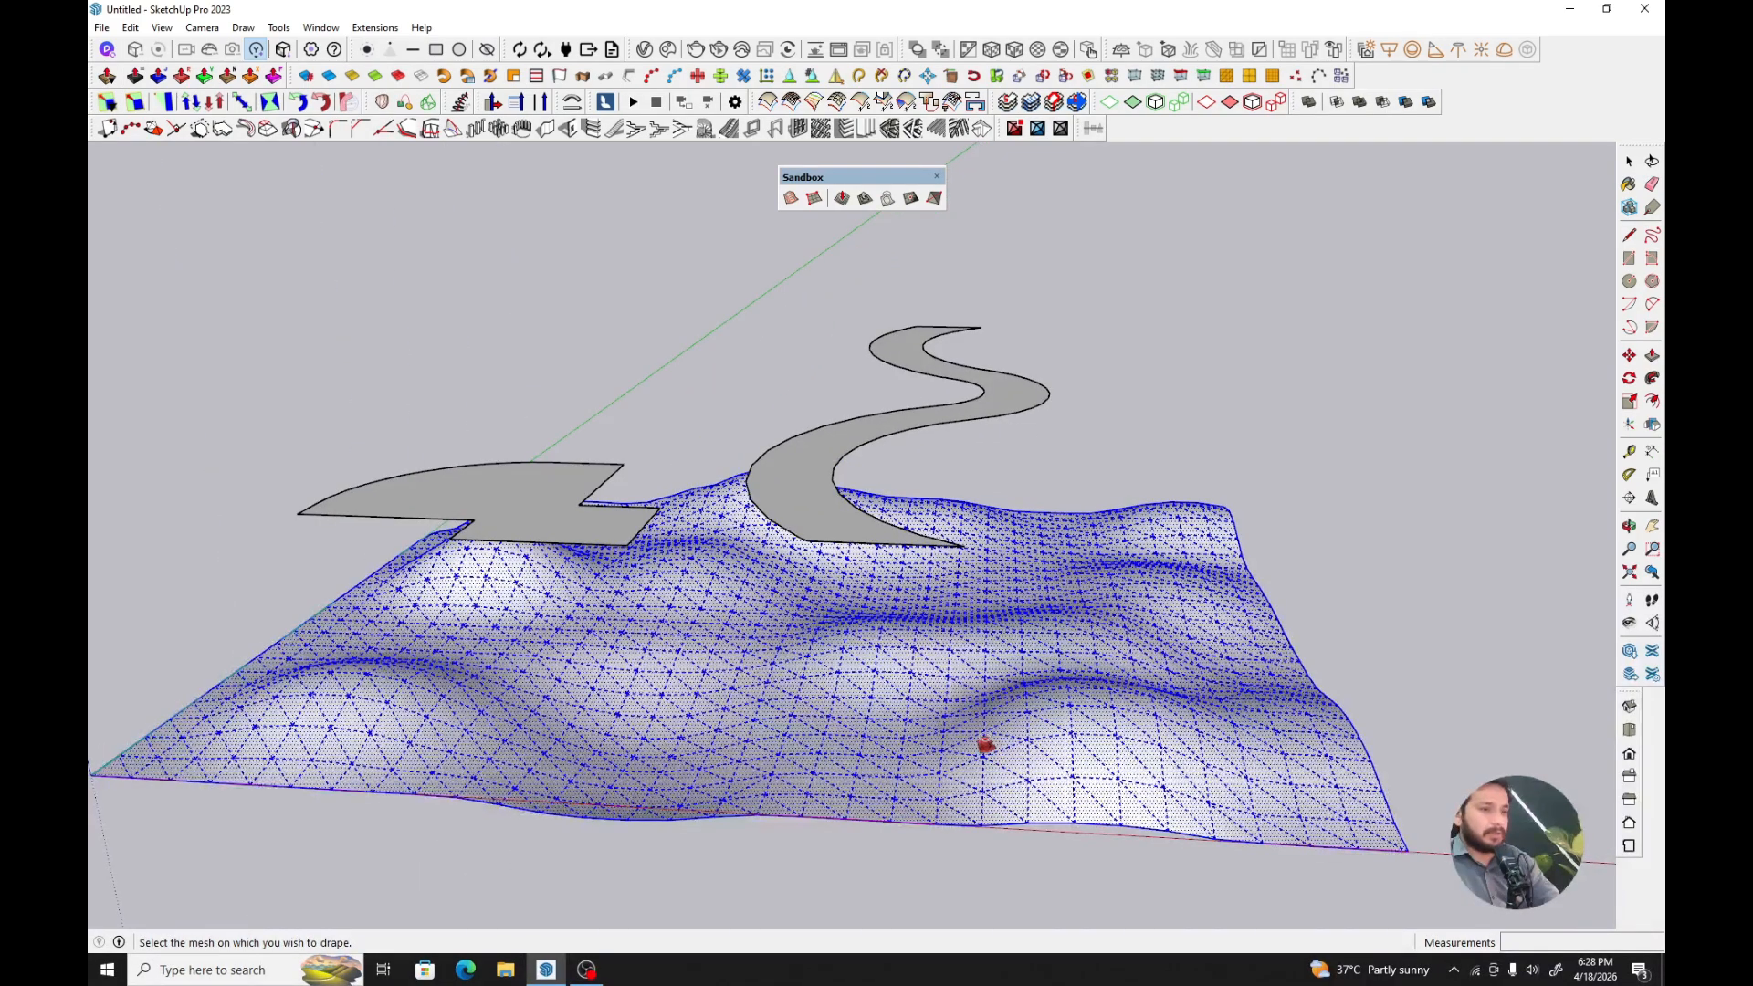
pyautogui.click(986, 744)
# - Examine the draped road strip and the terrain surfaces on both sides of it by selecting each in turn
pyautogui.moveTo(920, 764); pyautogui.dragTo(684, 728, button='middle')
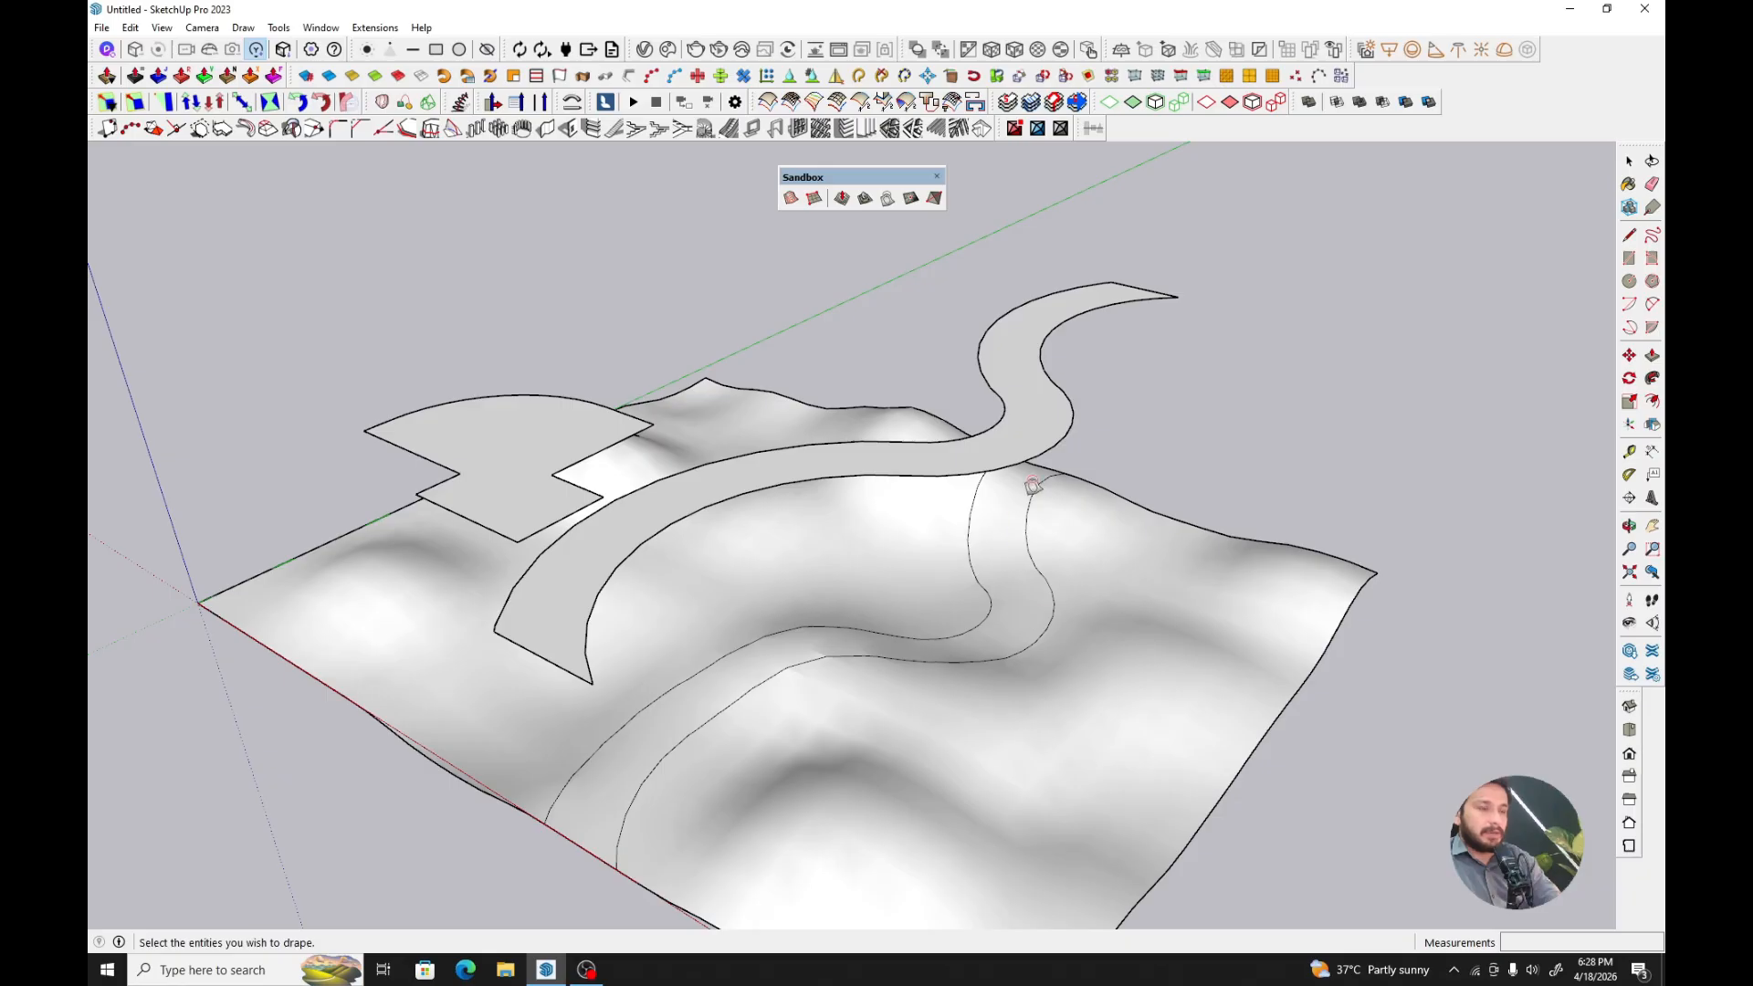
pyautogui.moveTo(1015, 562); pyautogui.dragTo(923, 680, button='middle')
pyautogui.press('space')
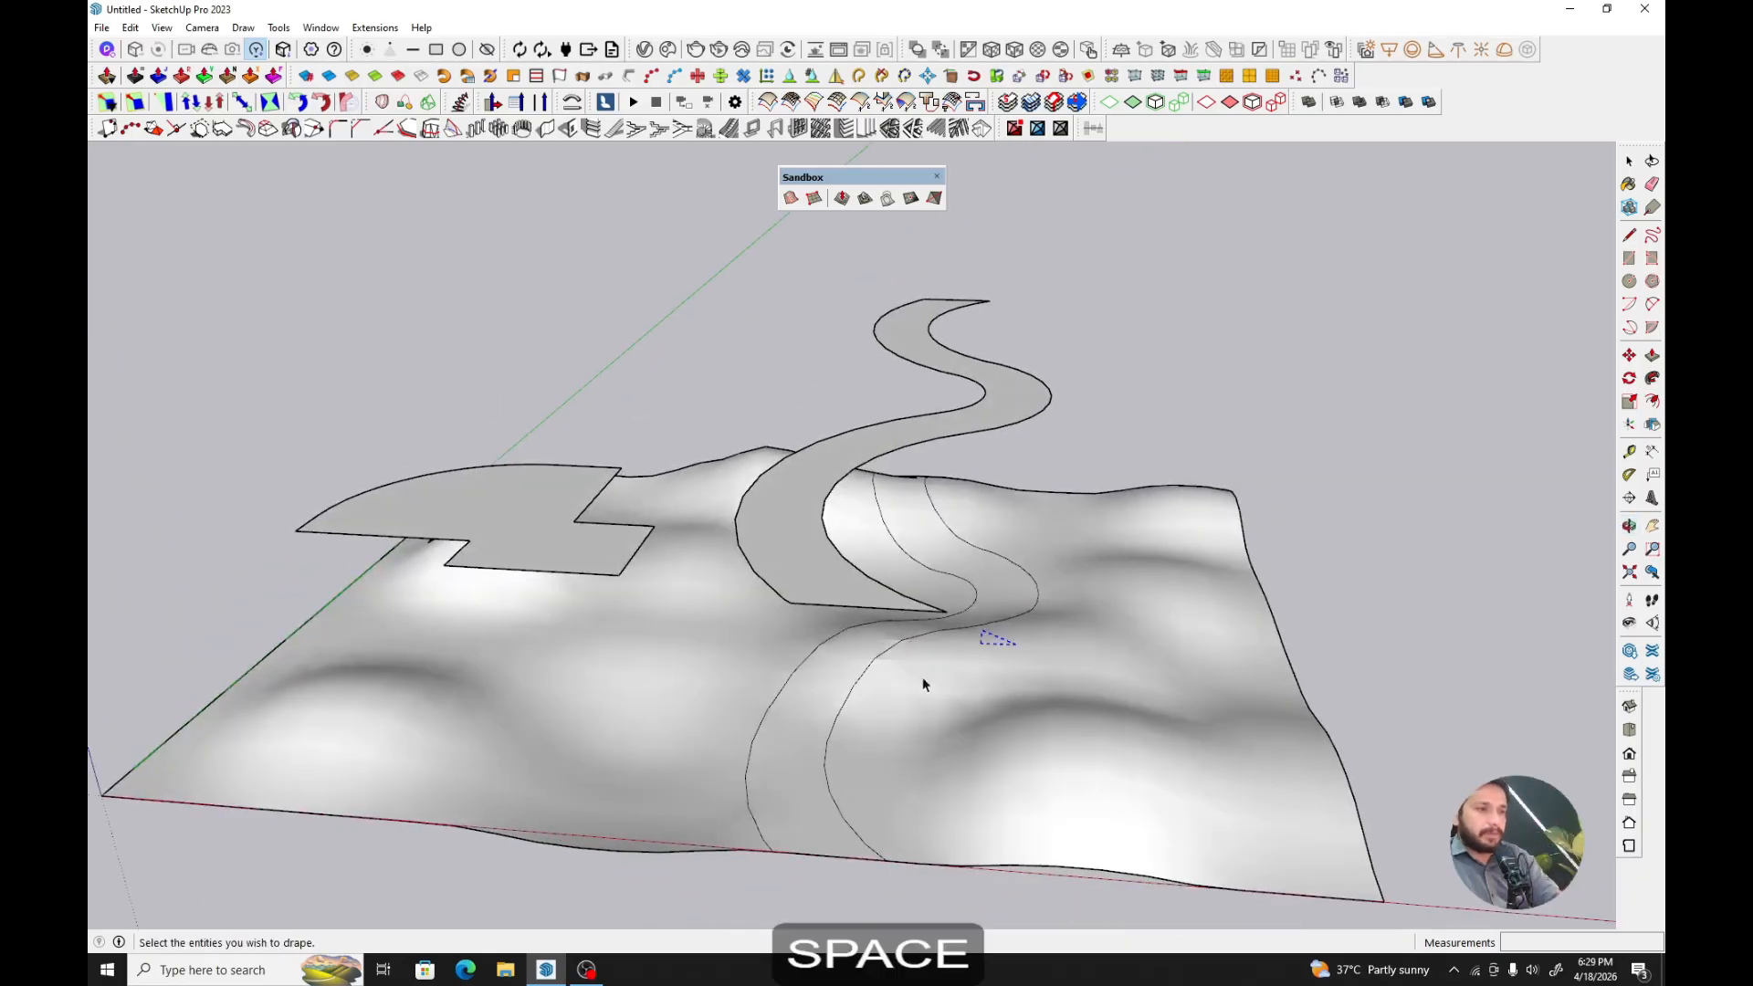
pyautogui.click(933, 792)
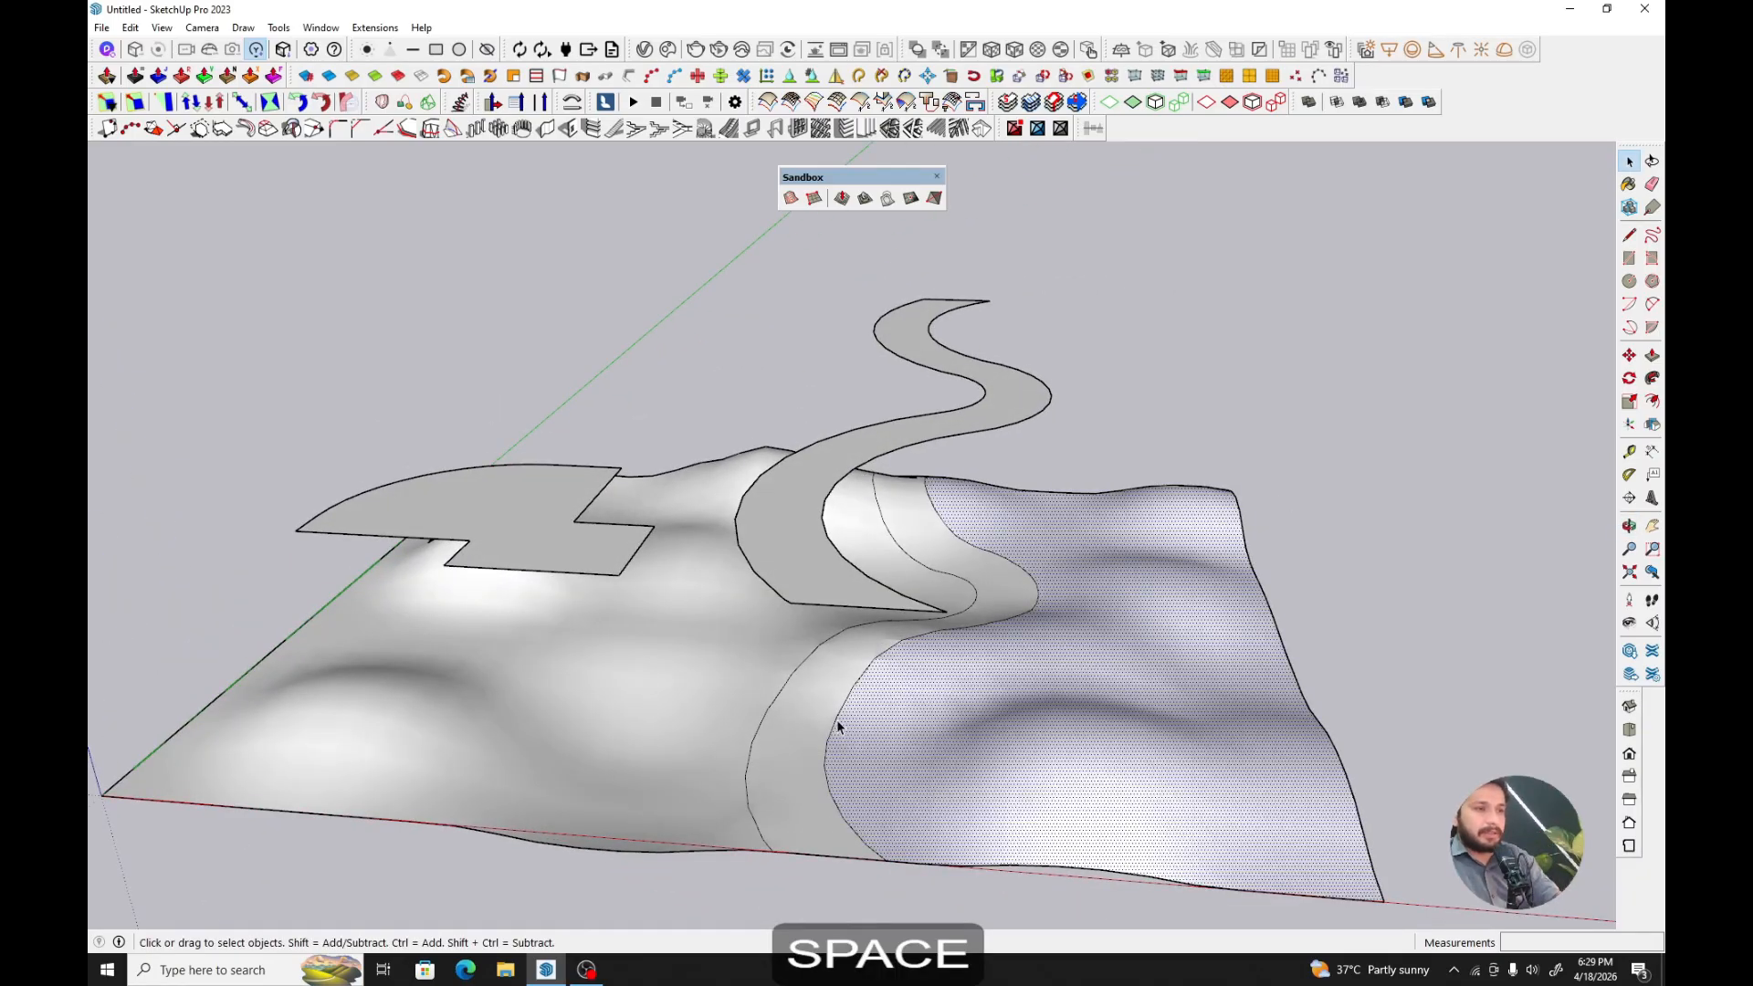
pyautogui.click(796, 710)
pyautogui.click(736, 687)
pyautogui.click(812, 706)
pyautogui.click(944, 717)
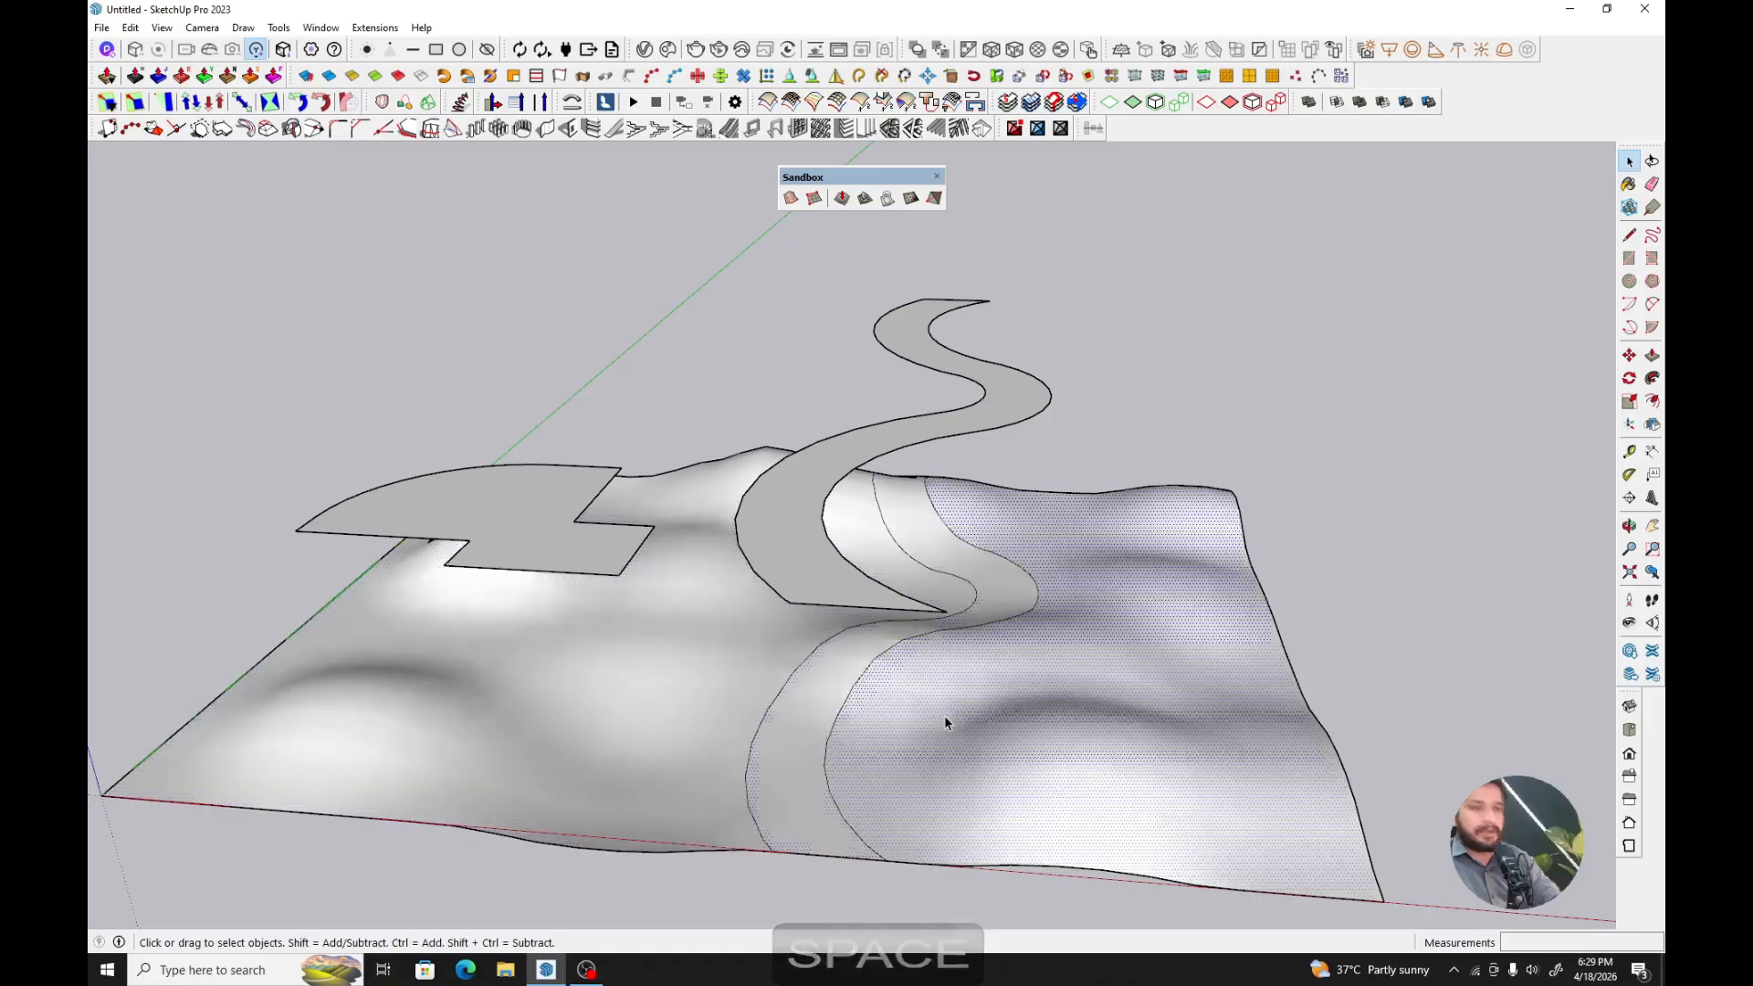
pyautogui.click(825, 710)
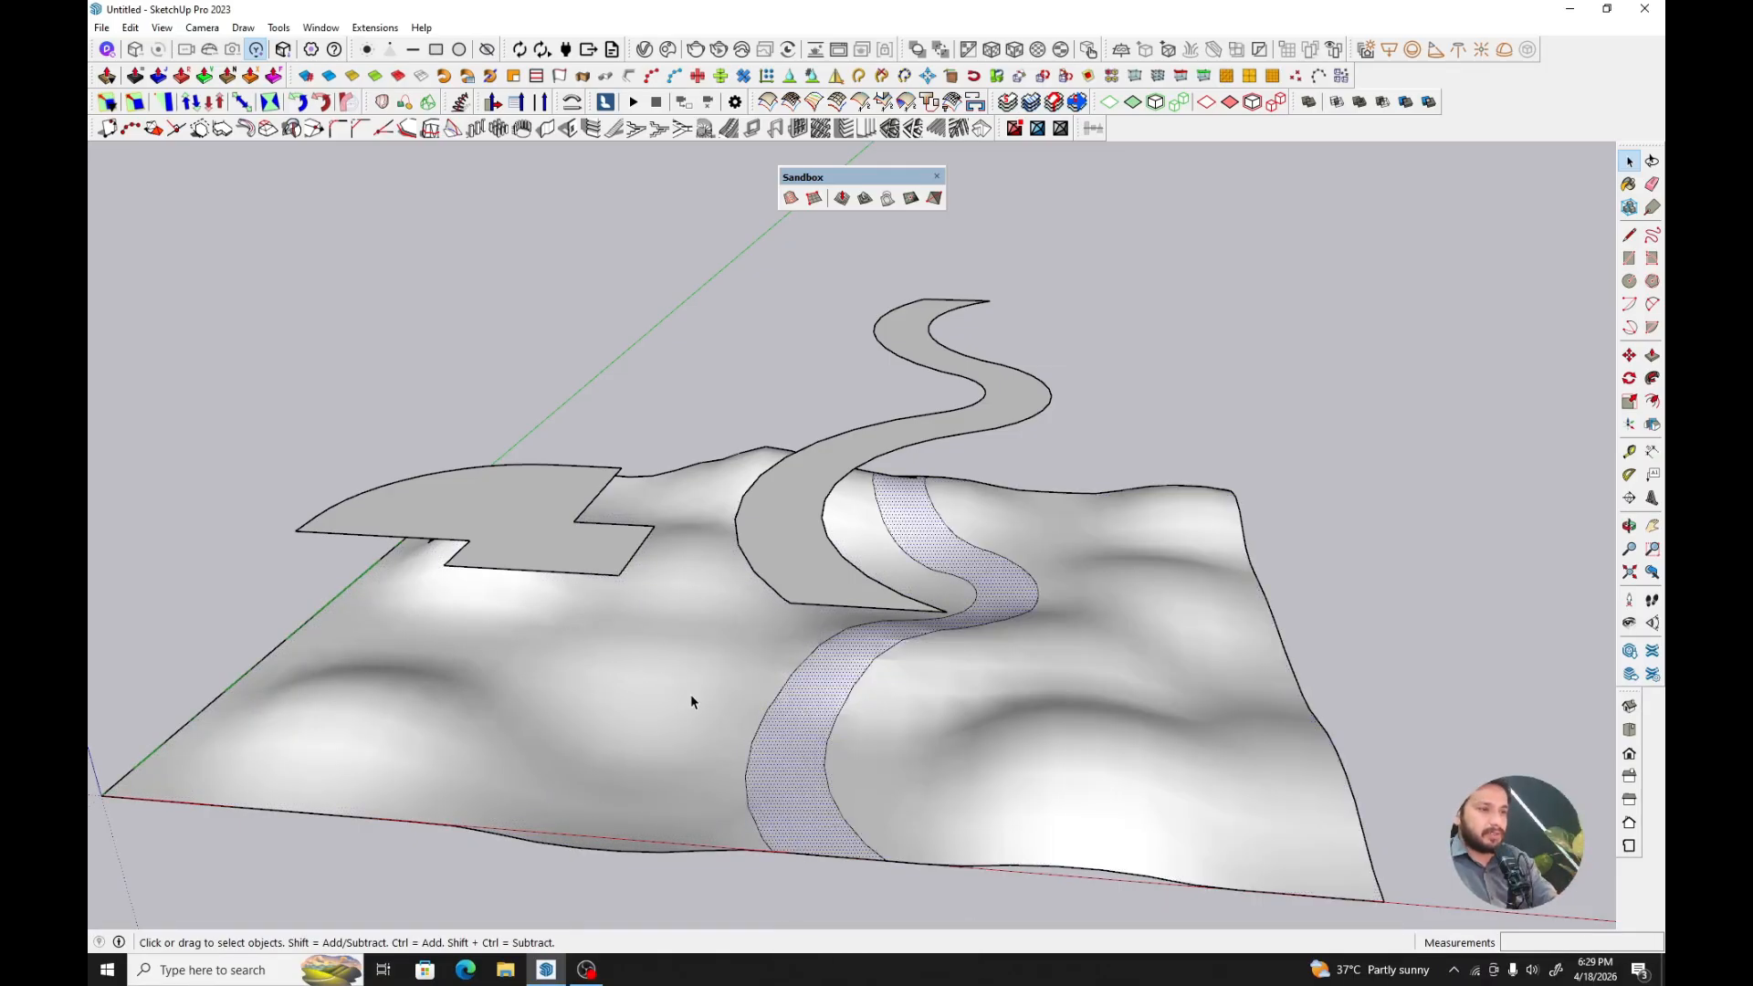
pyautogui.click(694, 703)
pyautogui.click(822, 714)
pyautogui.click(943, 721)
pyautogui.moveTo(943, 728)
pyautogui.mouseDown(button='middle')
pyautogui.moveTo(1096, 730)
pyautogui.moveTo(978, 721)
pyautogui.mouseUp(button='middle')
pyautogui.click(897, 732)
# - Paint the terrain surfaces on both sides of the road with Grass Dark Green from Landscaping, Fencing and Vegetation
pyautogui.press('b')
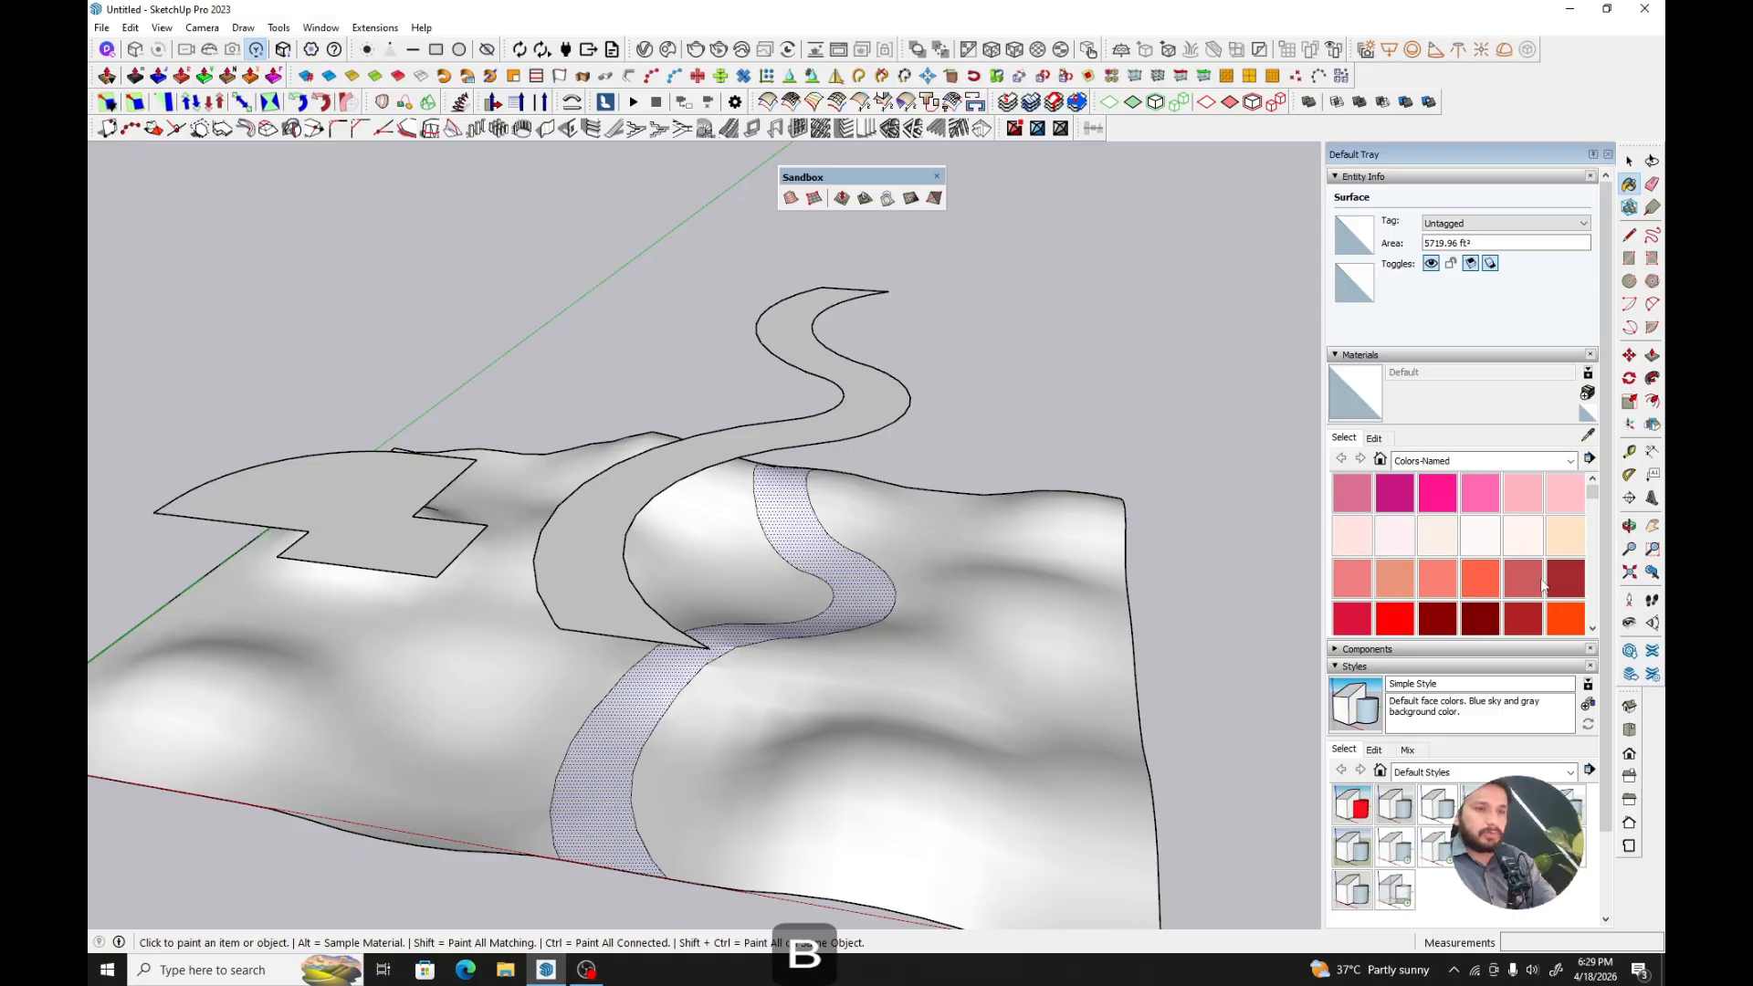
pyautogui.click(1568, 460)
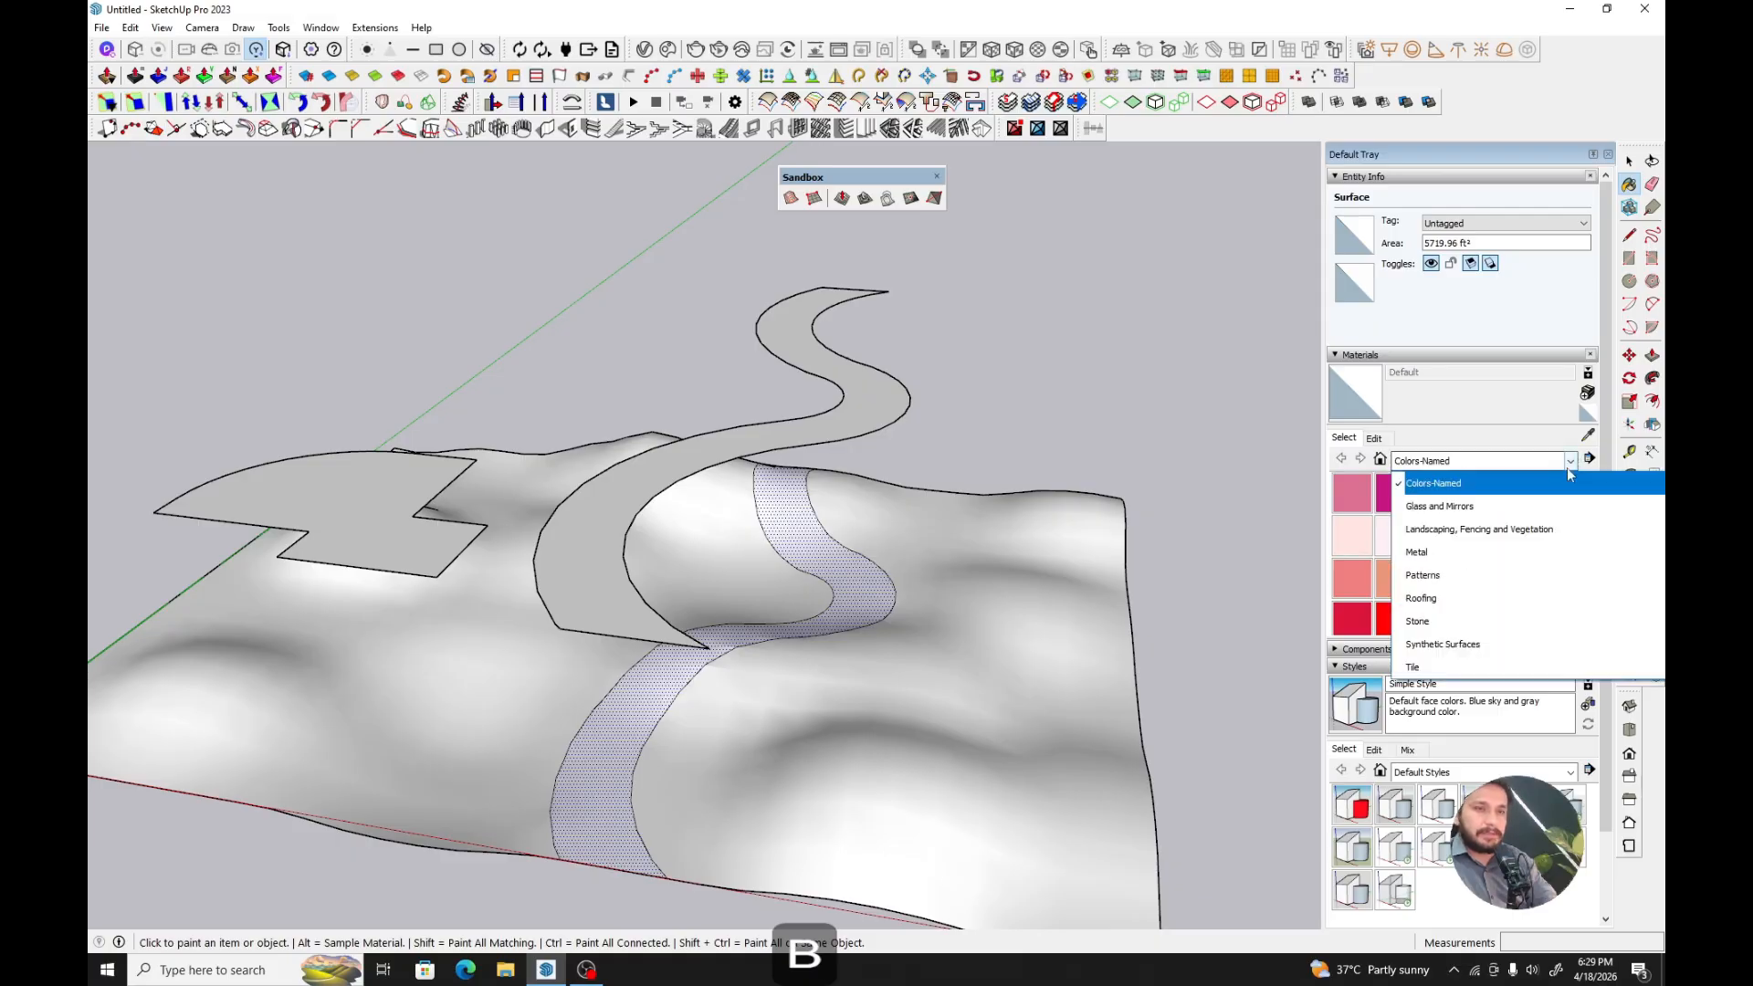
pyautogui.click(1470, 531)
pyautogui.click(1567, 540)
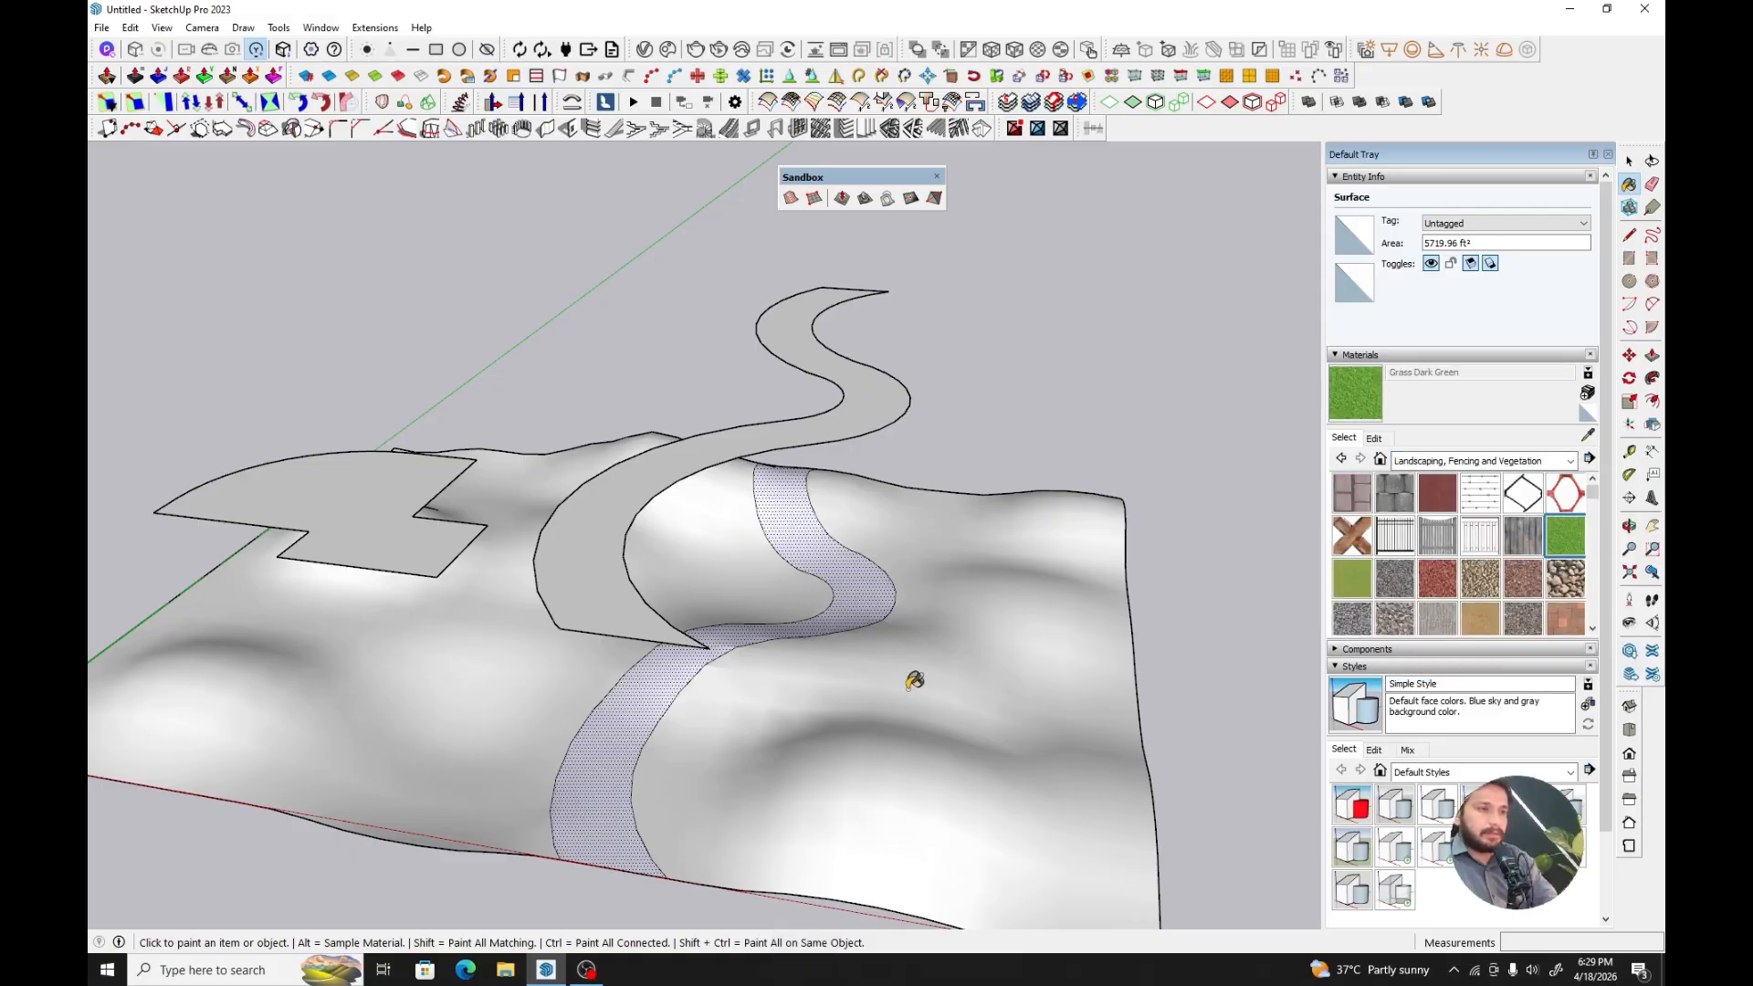
pyautogui.click(929, 679)
pyautogui.click(528, 650)
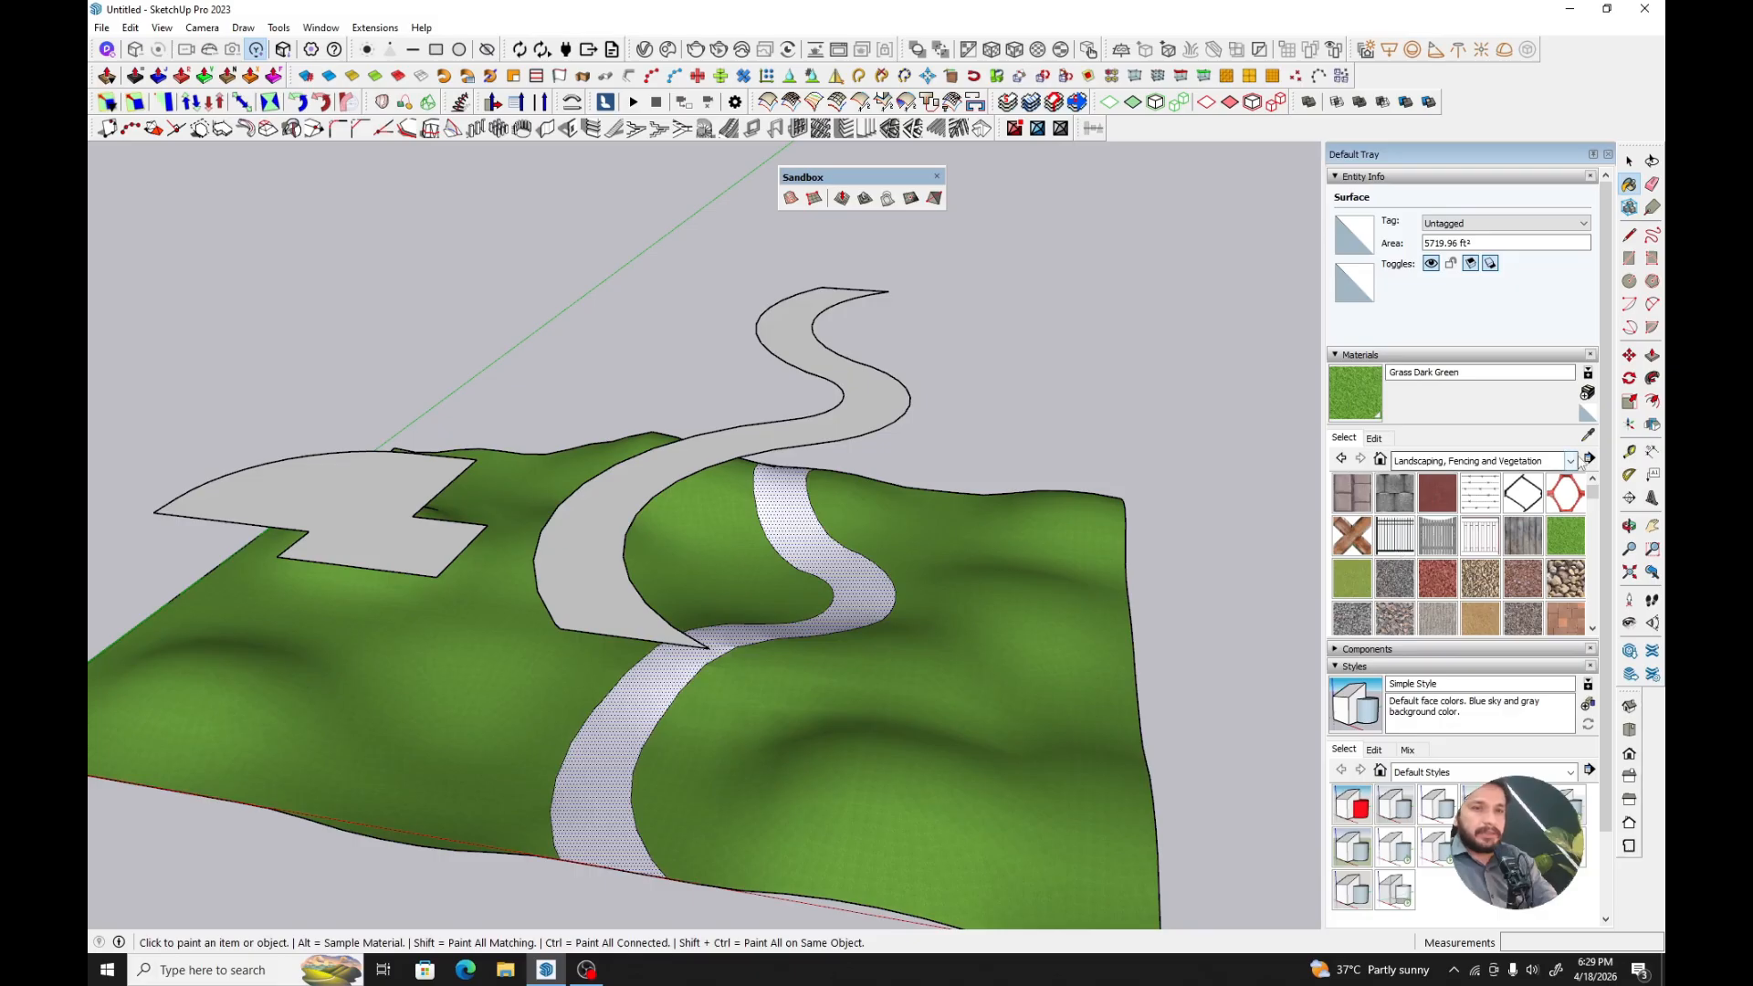
# - Paint the draped road strip with Blacktop New from Asphalt and Concrete and clear the selection
pyautogui.click(1568, 460)
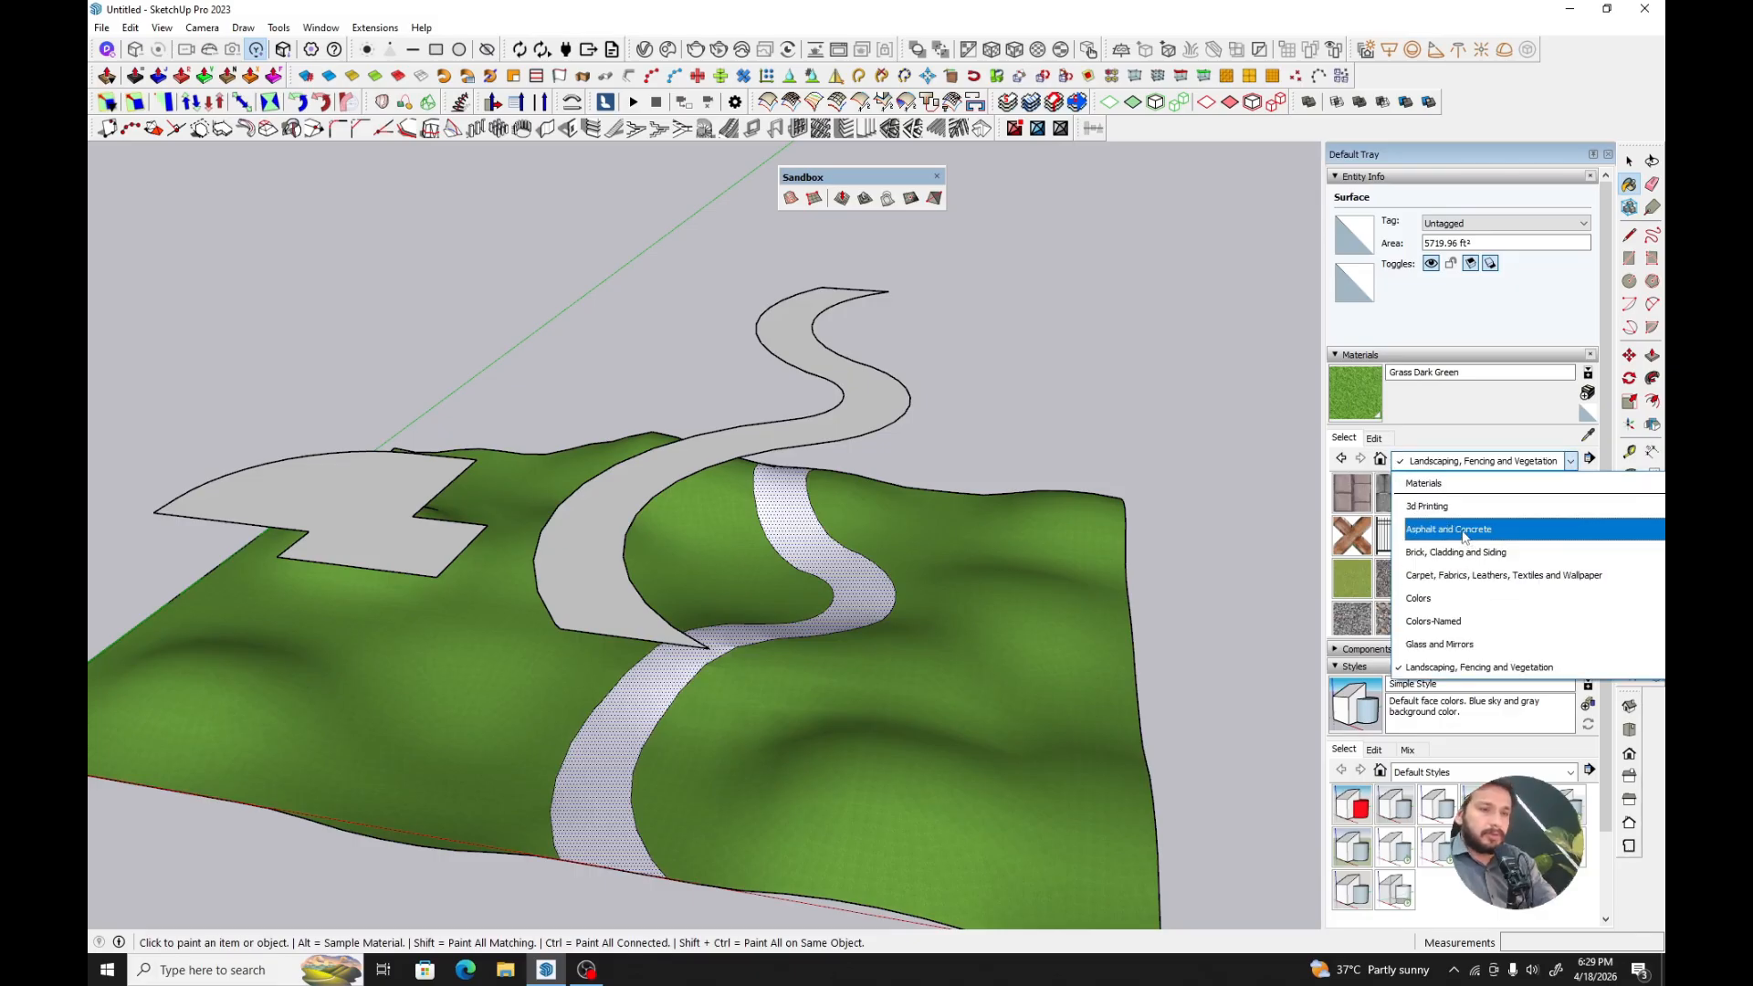
pyautogui.click(1464, 531)
pyautogui.click(1397, 498)
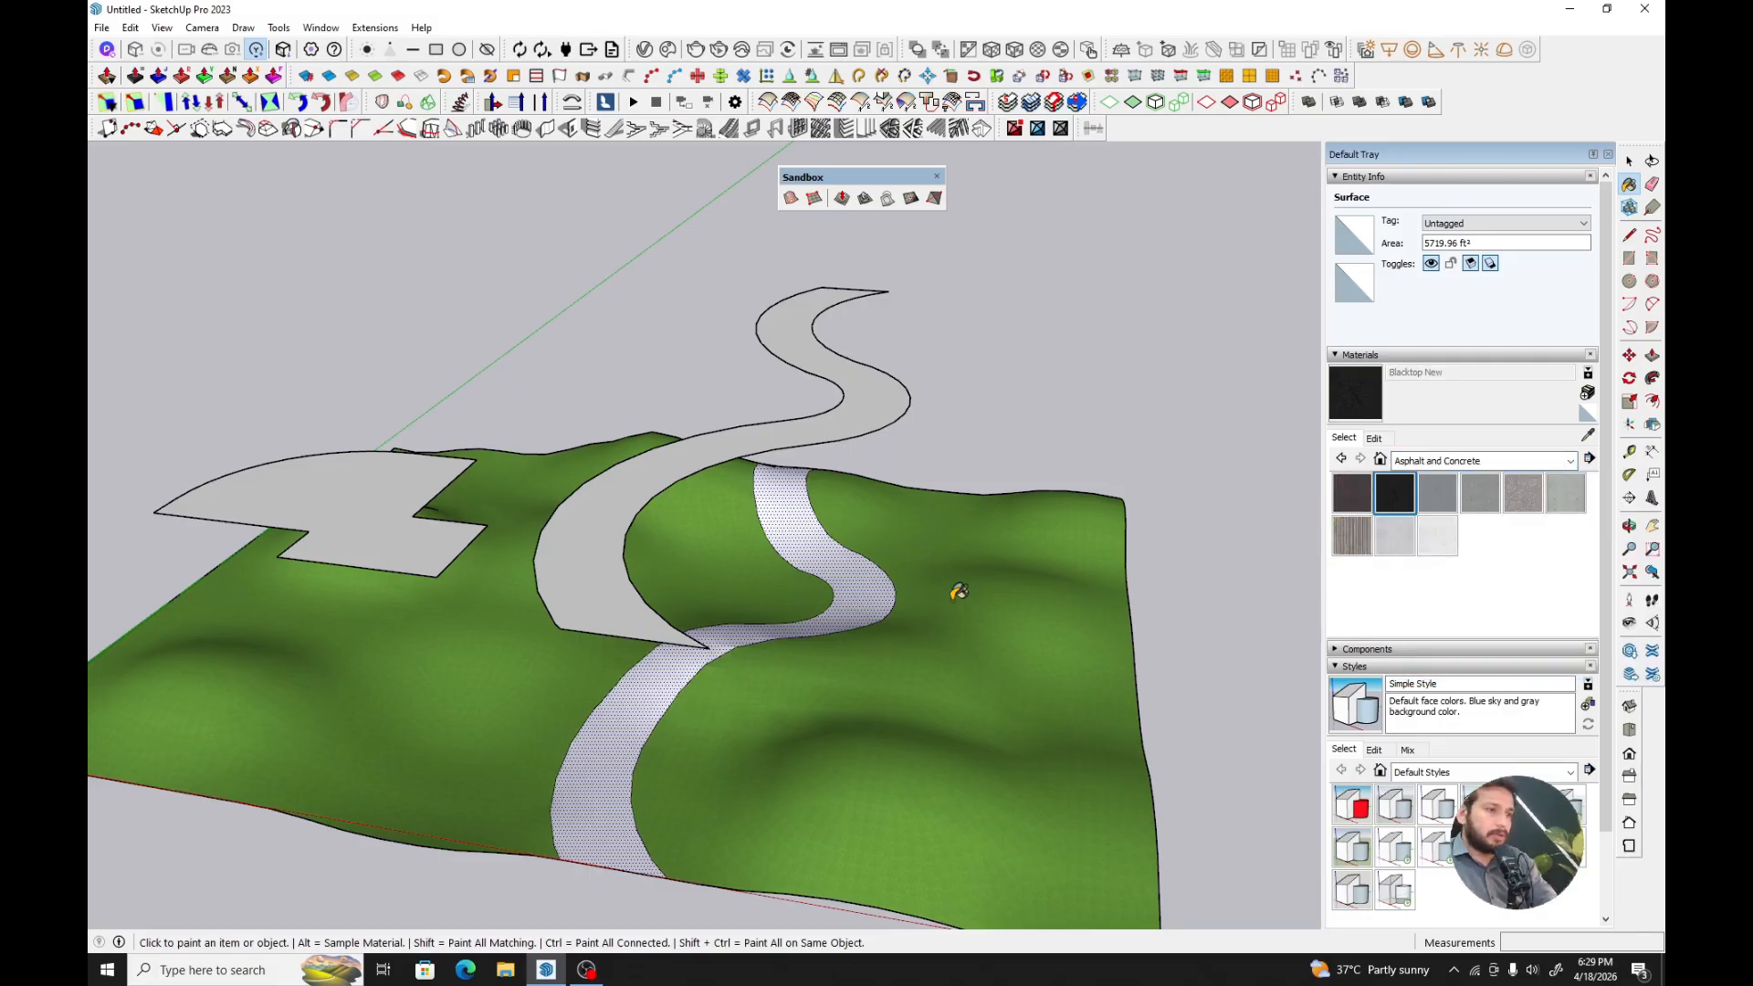
pyautogui.click(730, 632)
pyautogui.moveTo(730, 633); pyautogui.dragTo(1017, 579, button='middle')
pyautogui.press('space')
pyautogui.press('Escape')
pyautogui.moveTo(868, 697)
pyautogui.mouseDown(button='middle')
pyautogui.moveTo(590, 737)
pyautogui.moveTo(892, 673)
pyautogui.moveTo(931, 635)
pyautogui.mouseUp(button='middle')
pyautogui.scroll(-3, 688, 473)
pyautogui.moveTo(674, 448); pyautogui.dragTo(712, 494, button='middle')
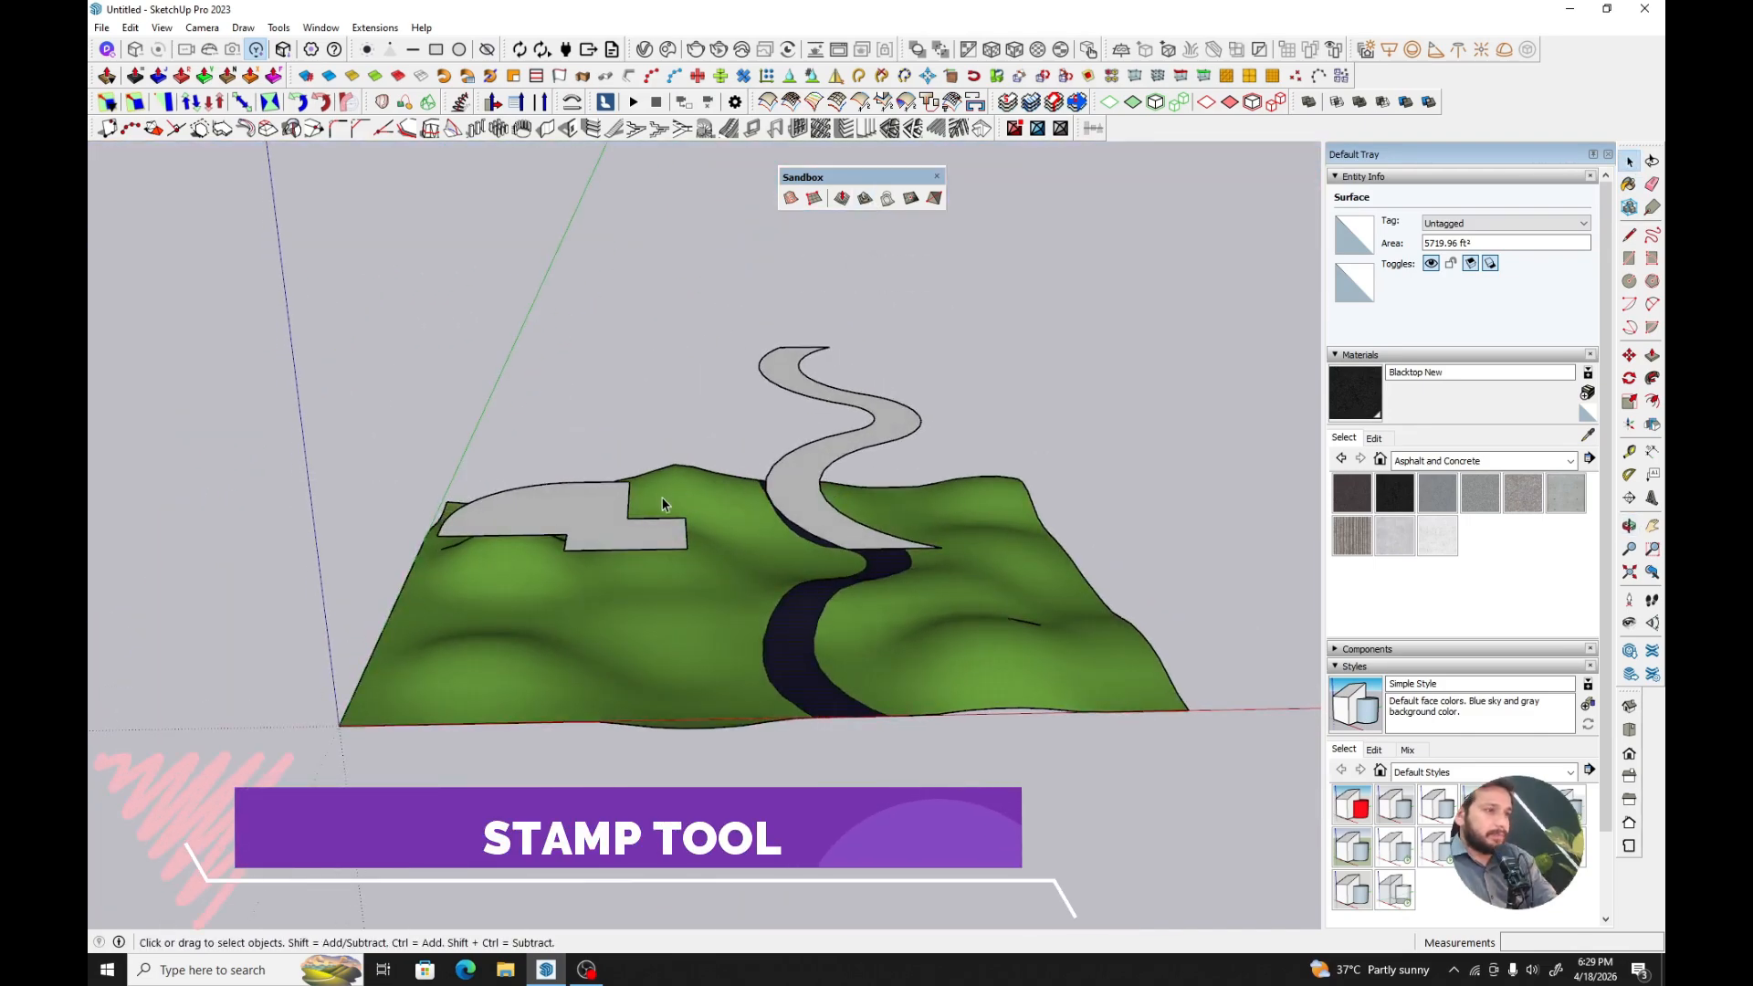
# - Set the Stamp offset to 5' and pick the floating building footprint as the face to stamp
pyautogui.click(865, 199)
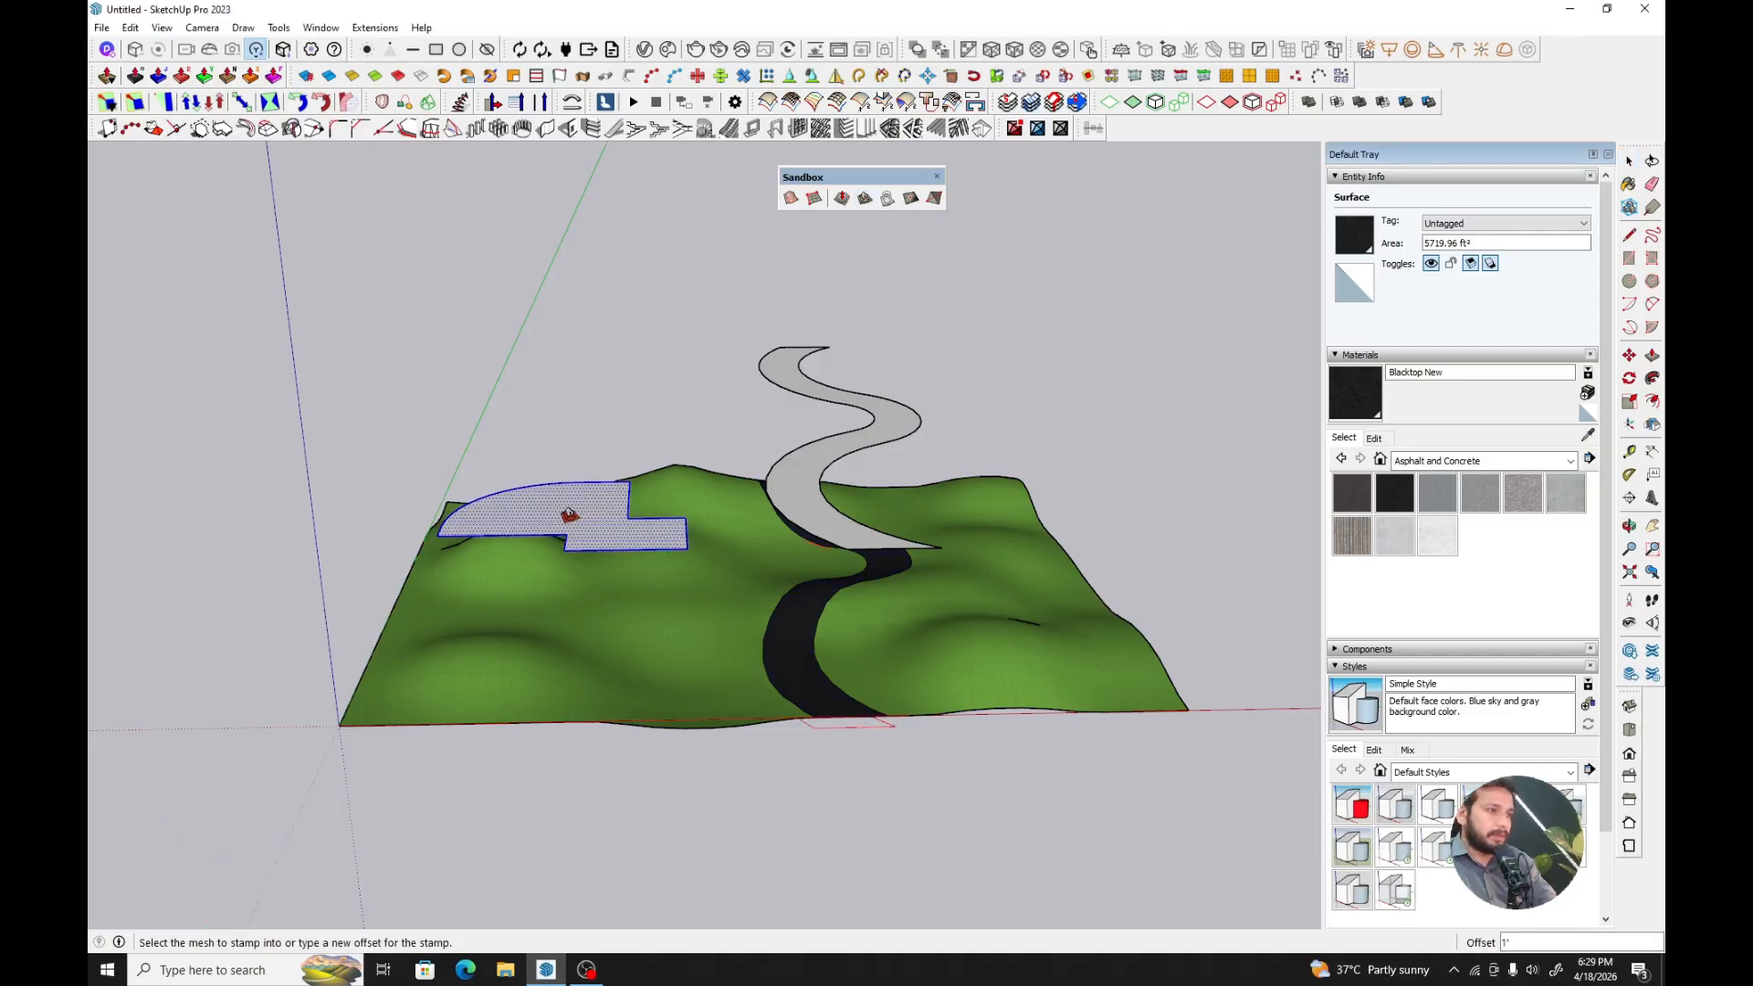
pyautogui.scroll(2, 570, 514)
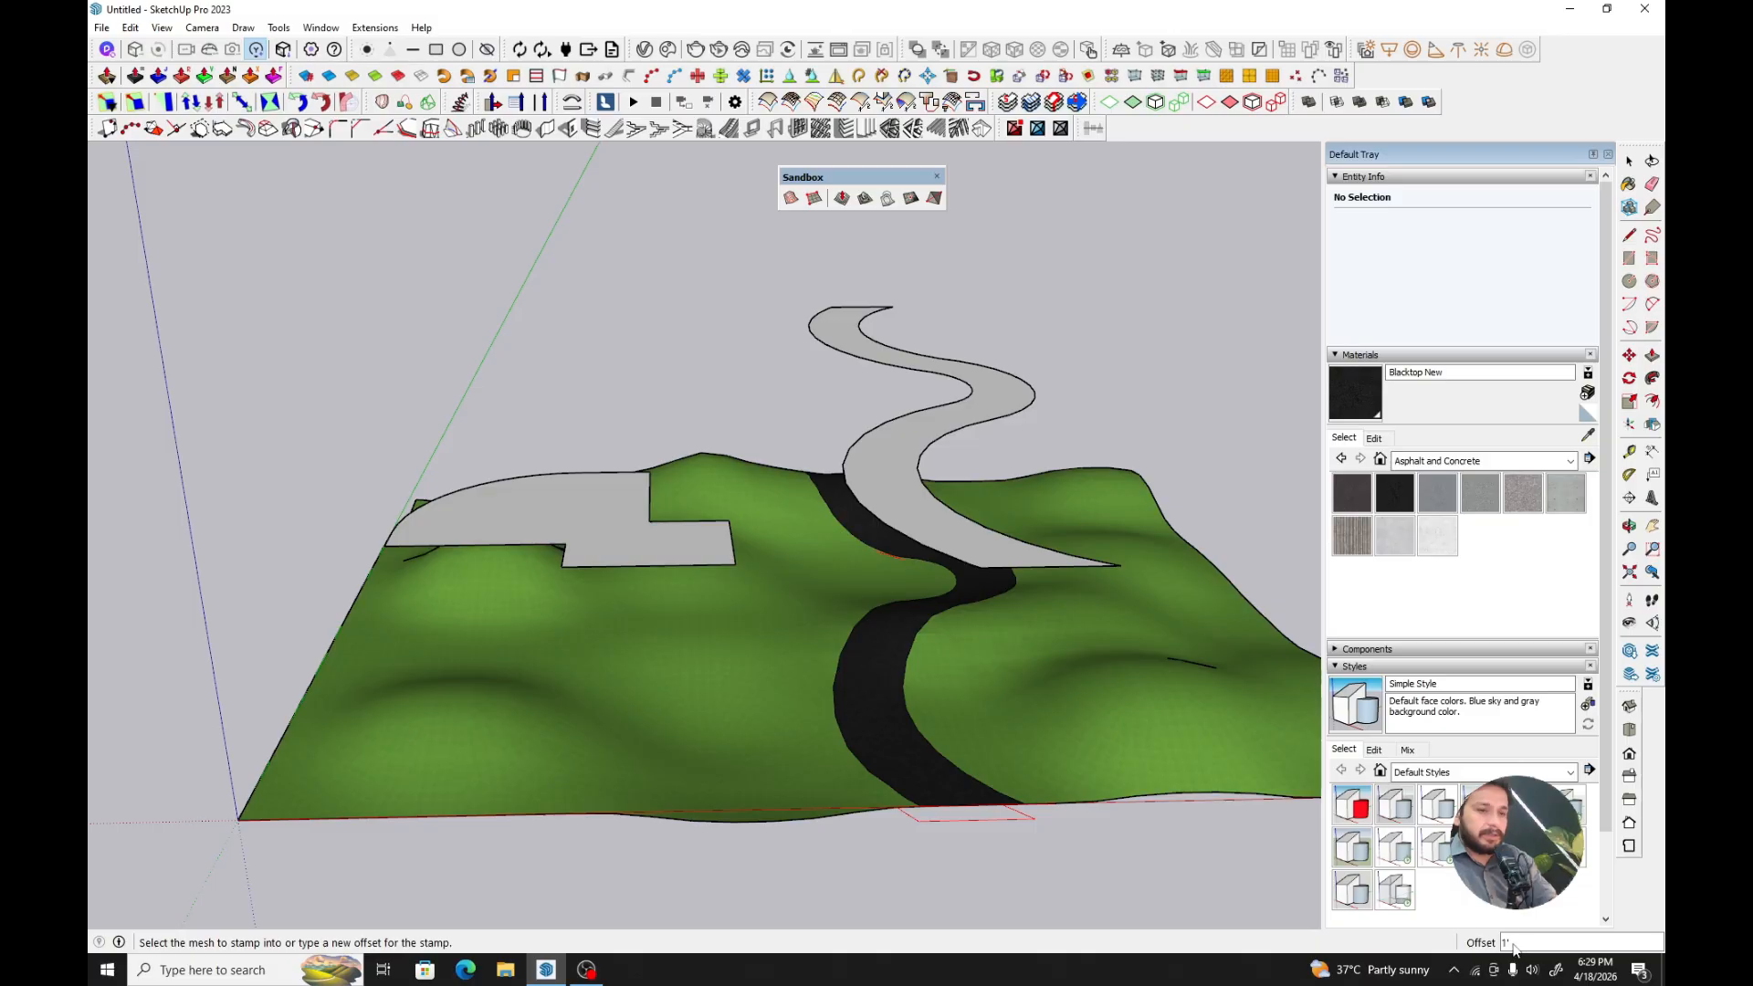
pyautogui.click(848, 202)
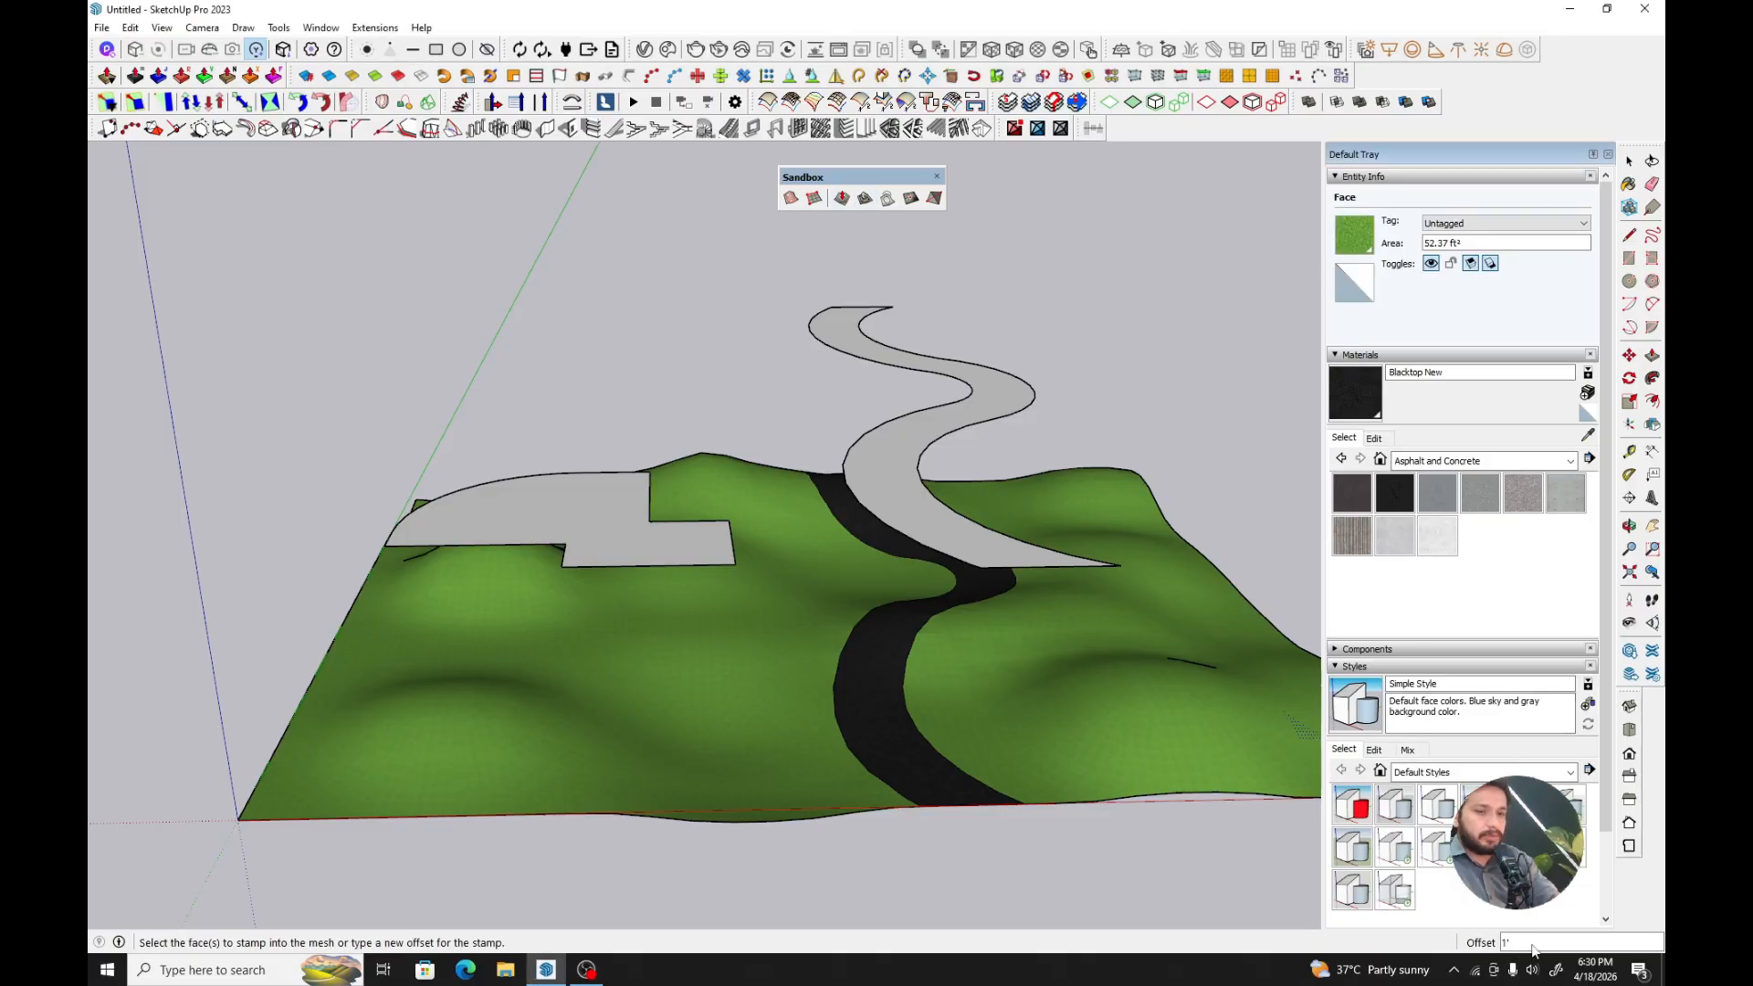
pyautogui.write('5')
pyautogui.press('Return')
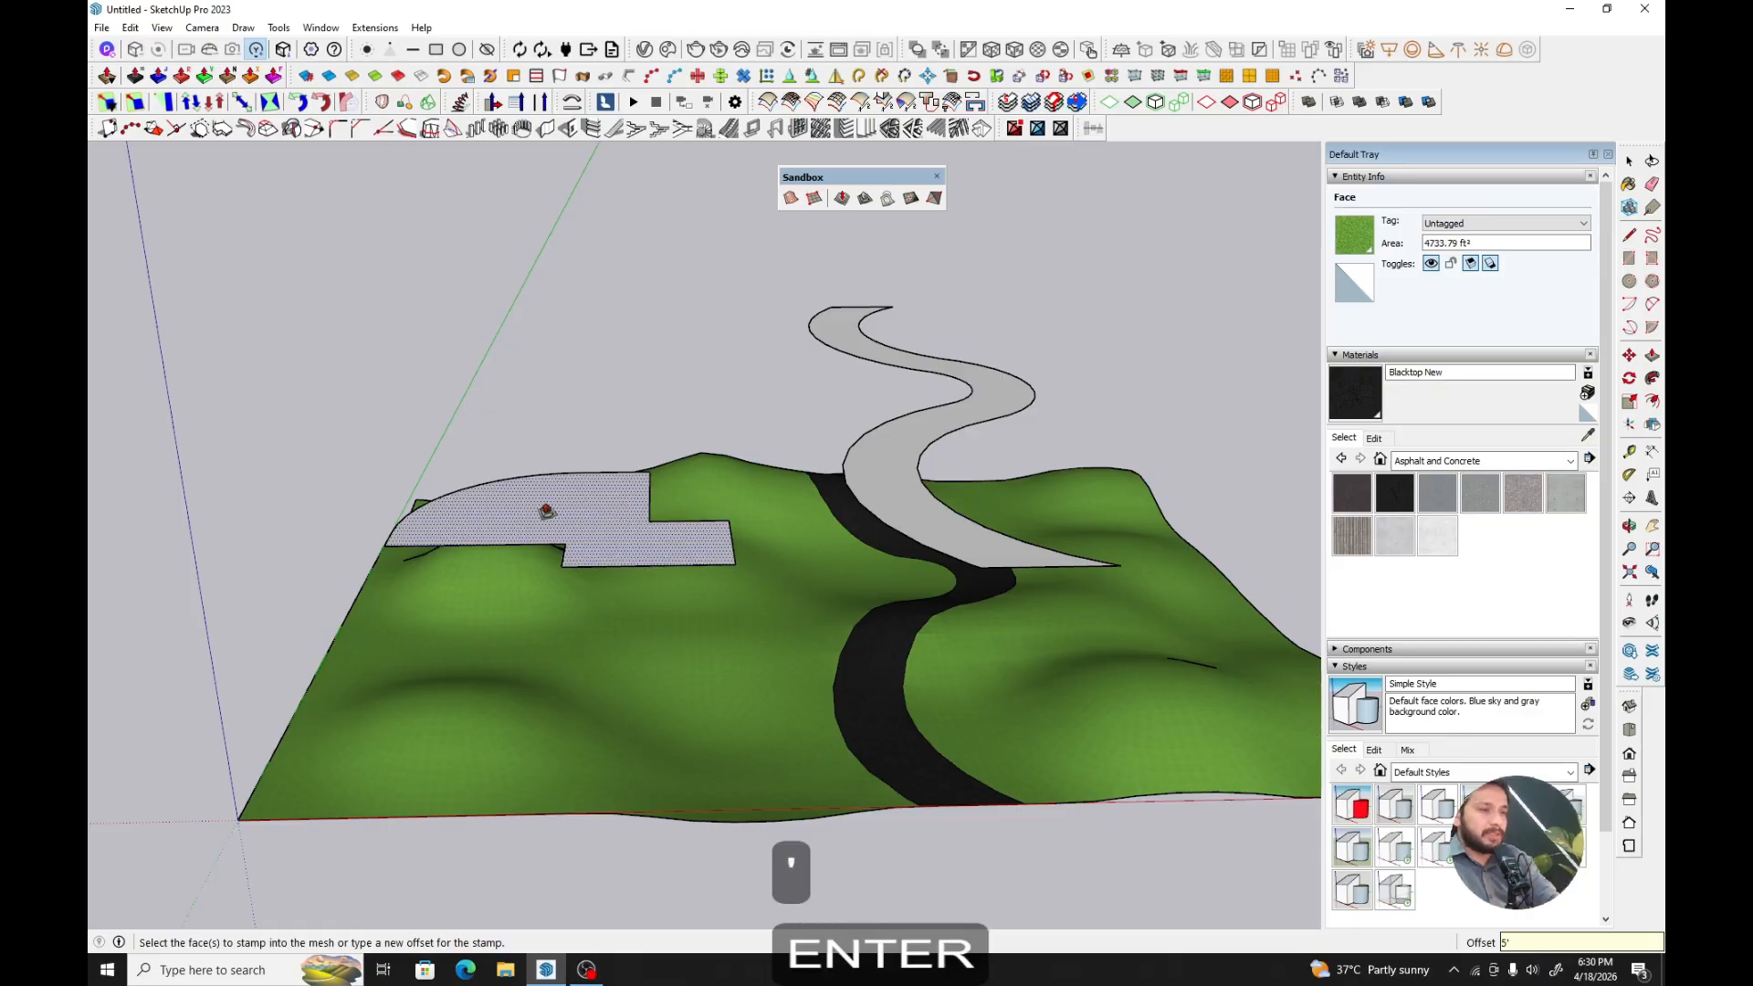
pyautogui.click(546, 511)
pyautogui.moveTo(613, 555); pyautogui.dragTo(728, 572, button='middle')
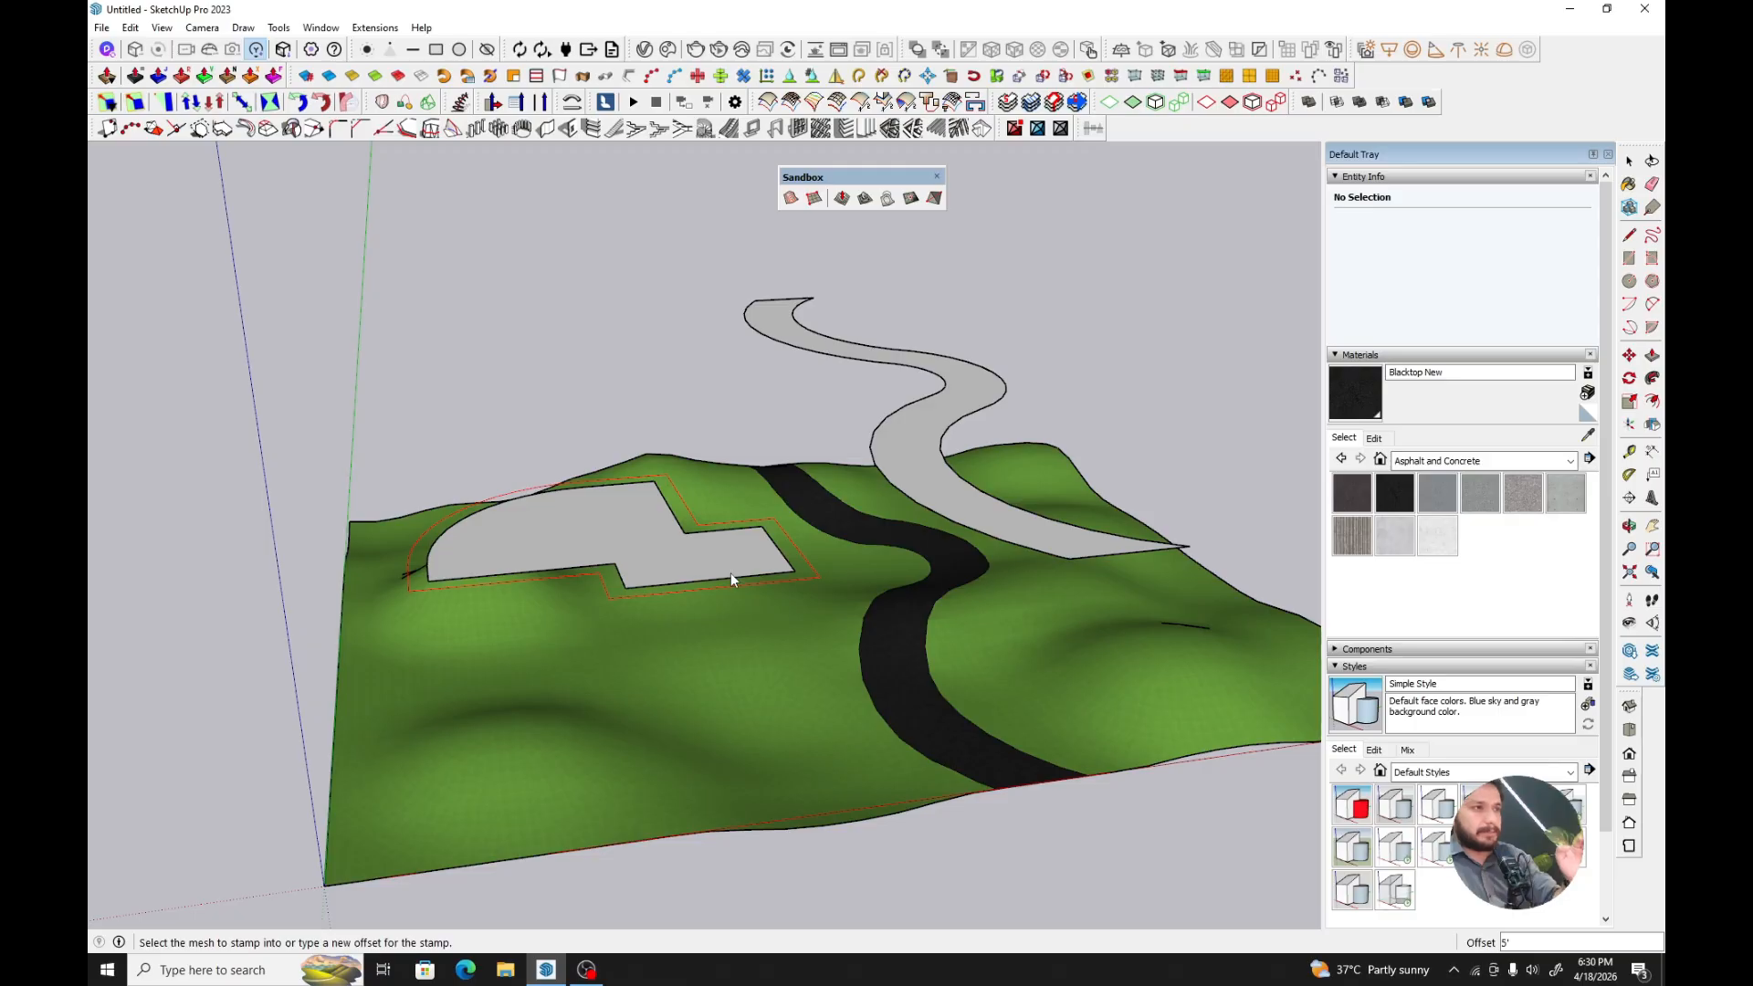
# - Stamp the building footprint into the terrain mesh and fix the flat pad's elevation just above the slope
pyautogui.click(705, 644)
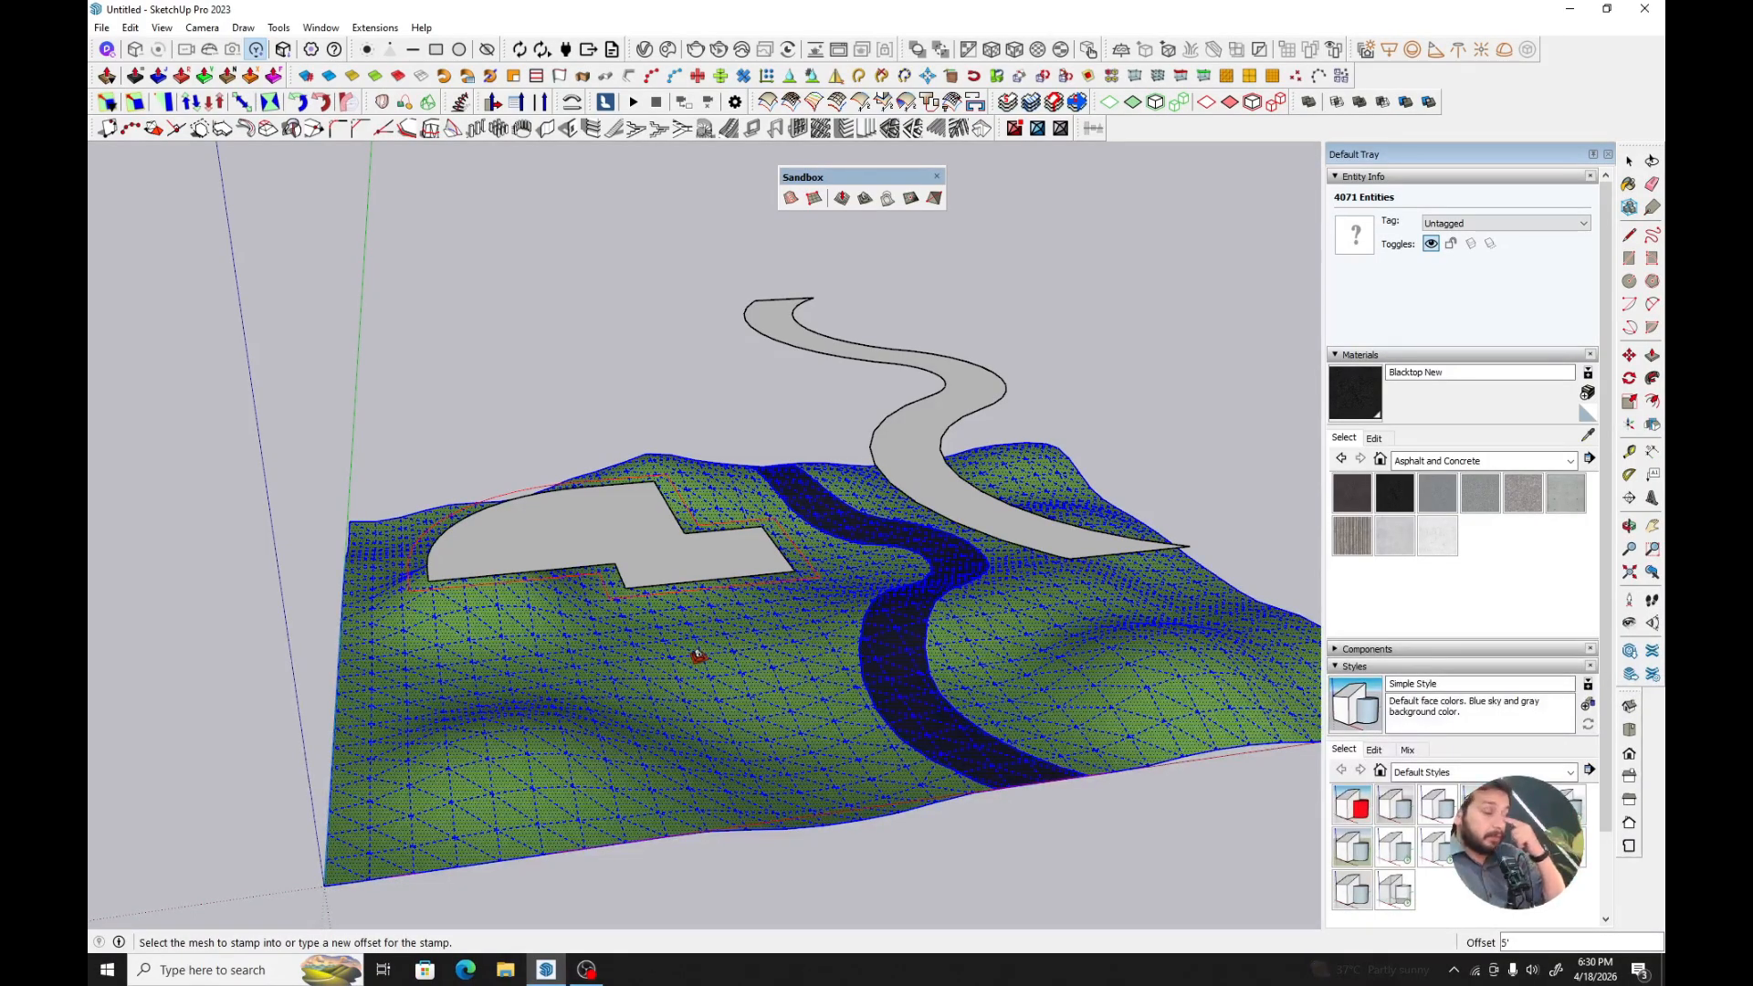
pyautogui.moveTo(697, 655); pyautogui.dragTo(566, 726, button='middle')
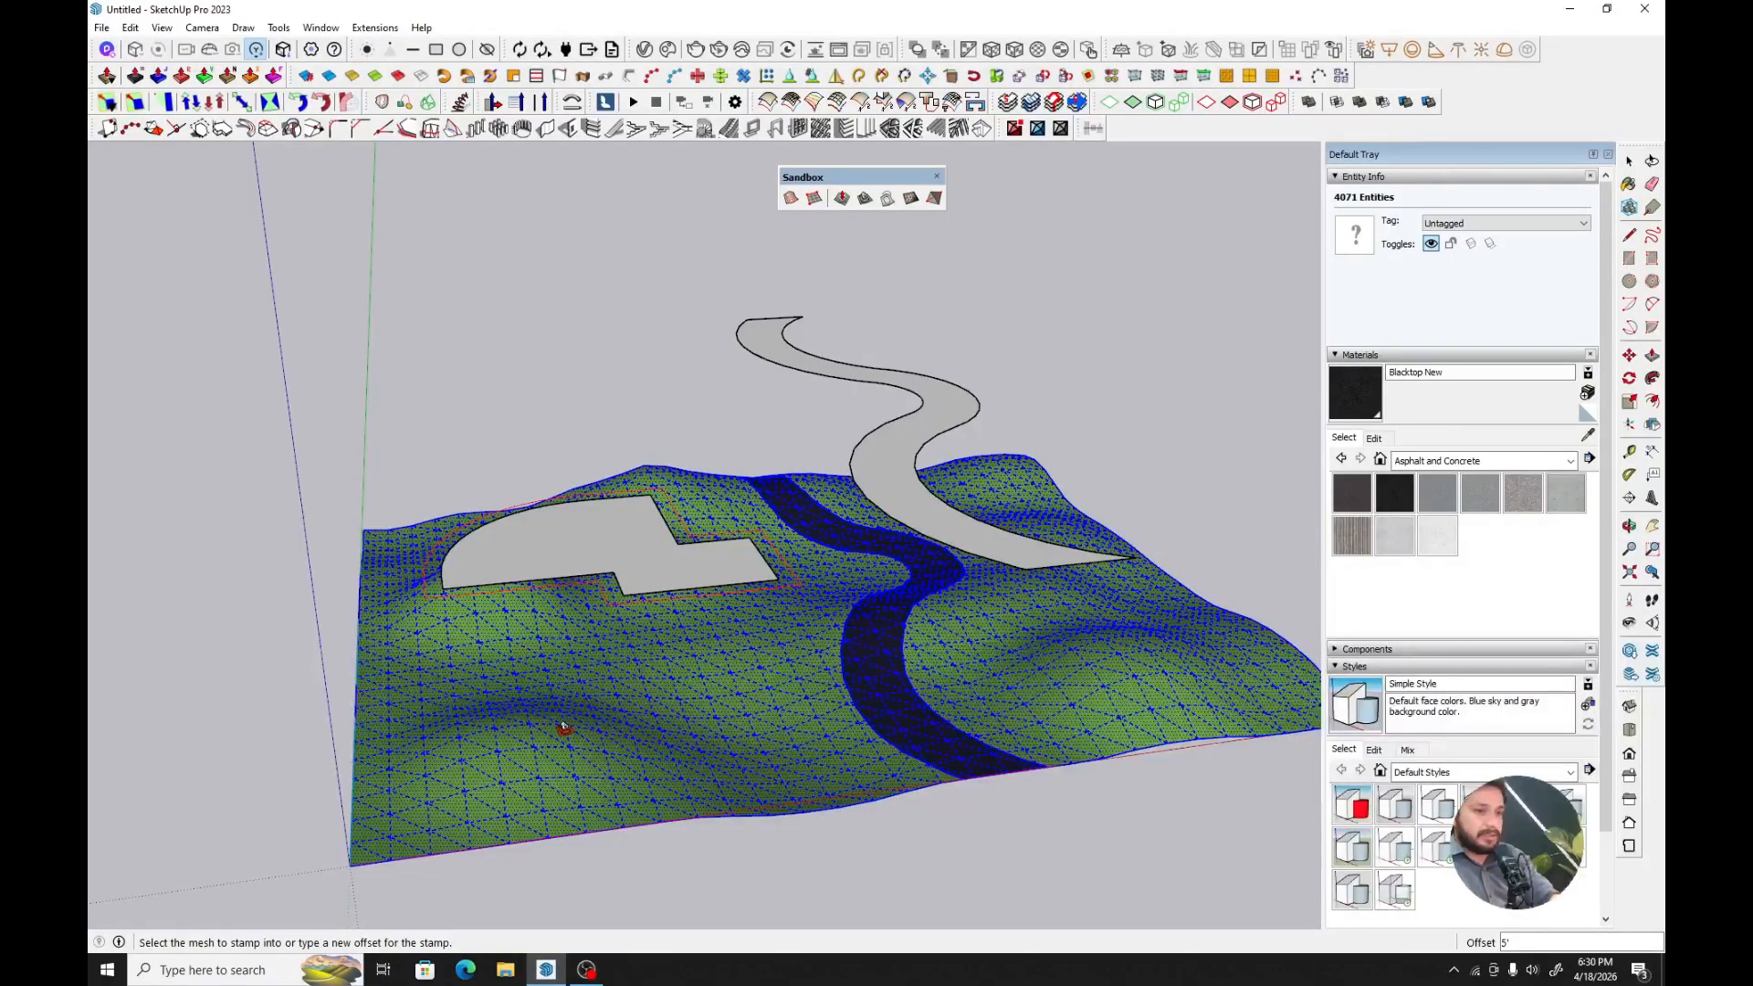
pyautogui.click(563, 727)
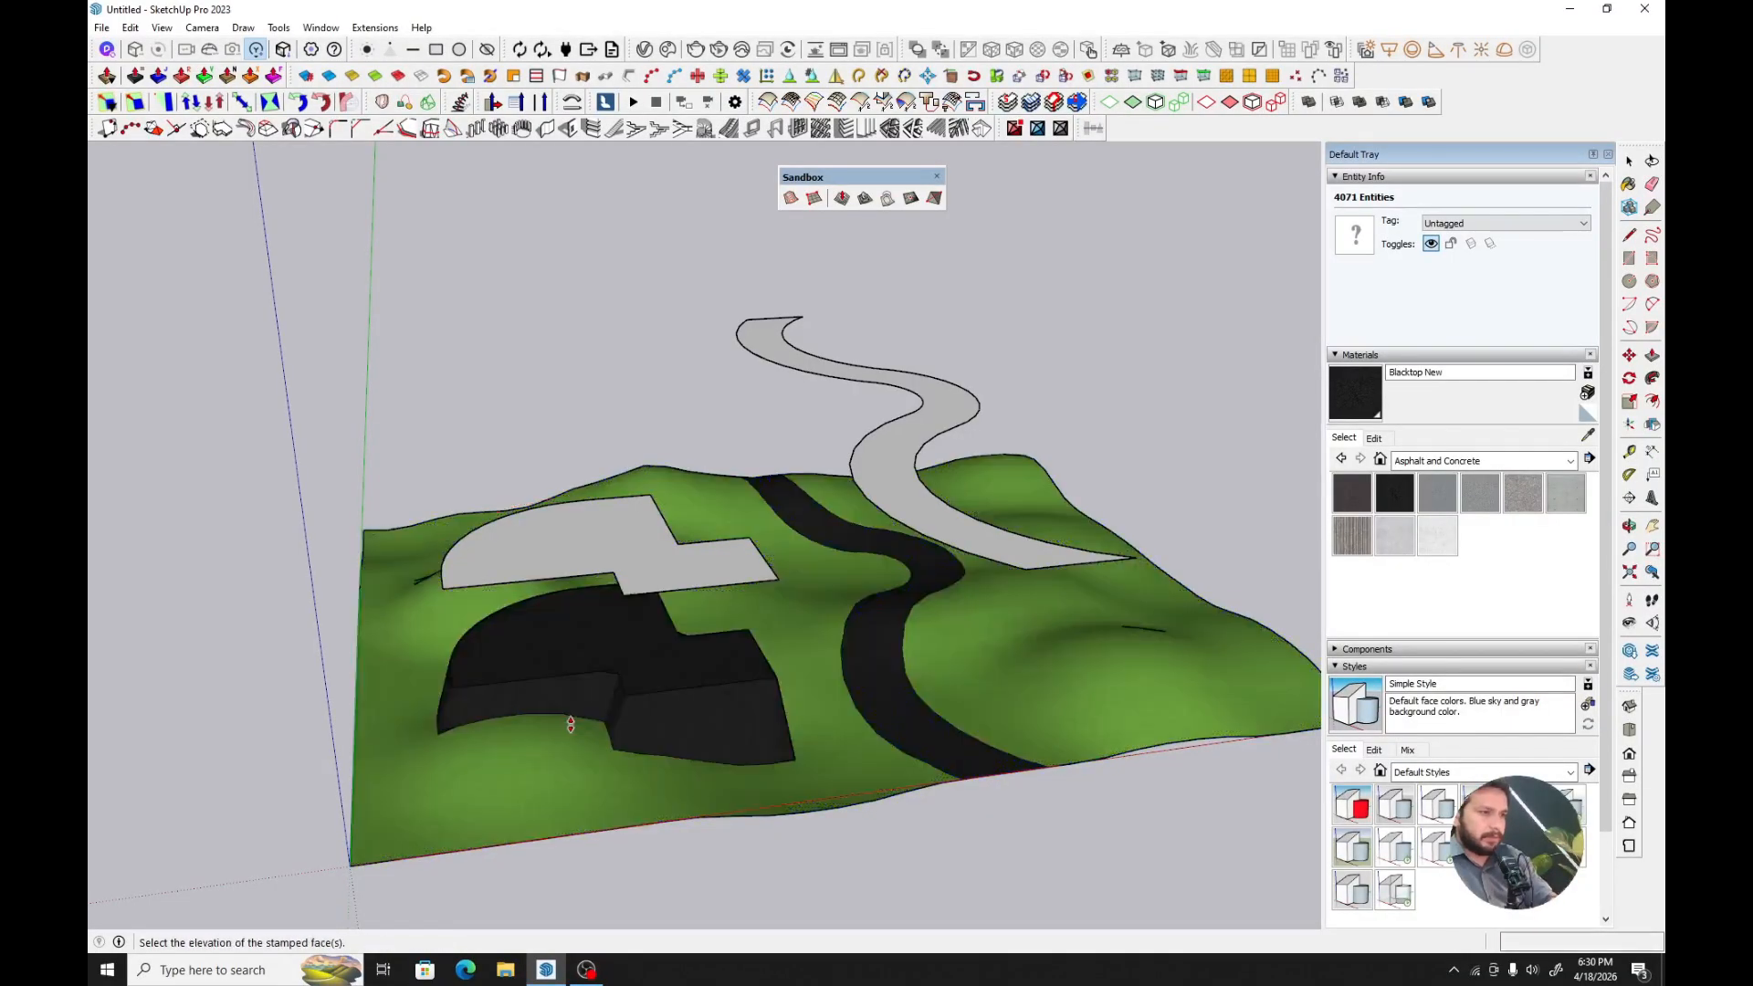
pyautogui.scroll(5, 697, 714)
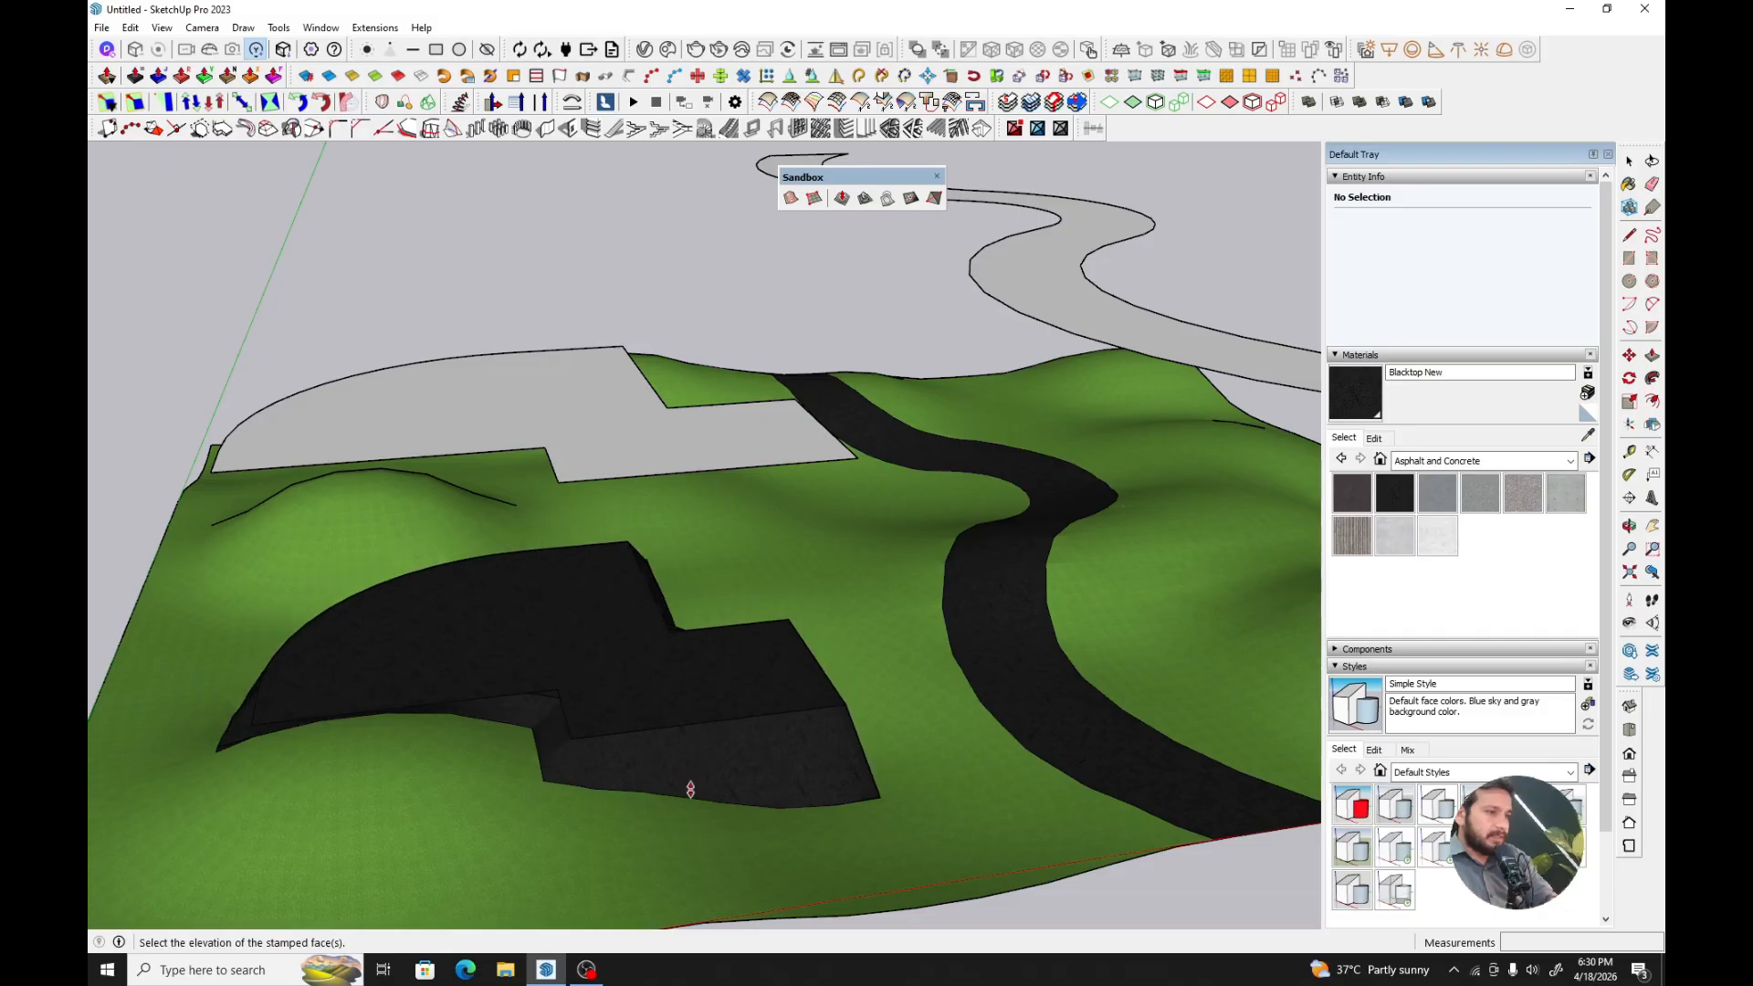
pyautogui.moveTo(689, 787); pyautogui.dragTo(767, 693, button='middle')
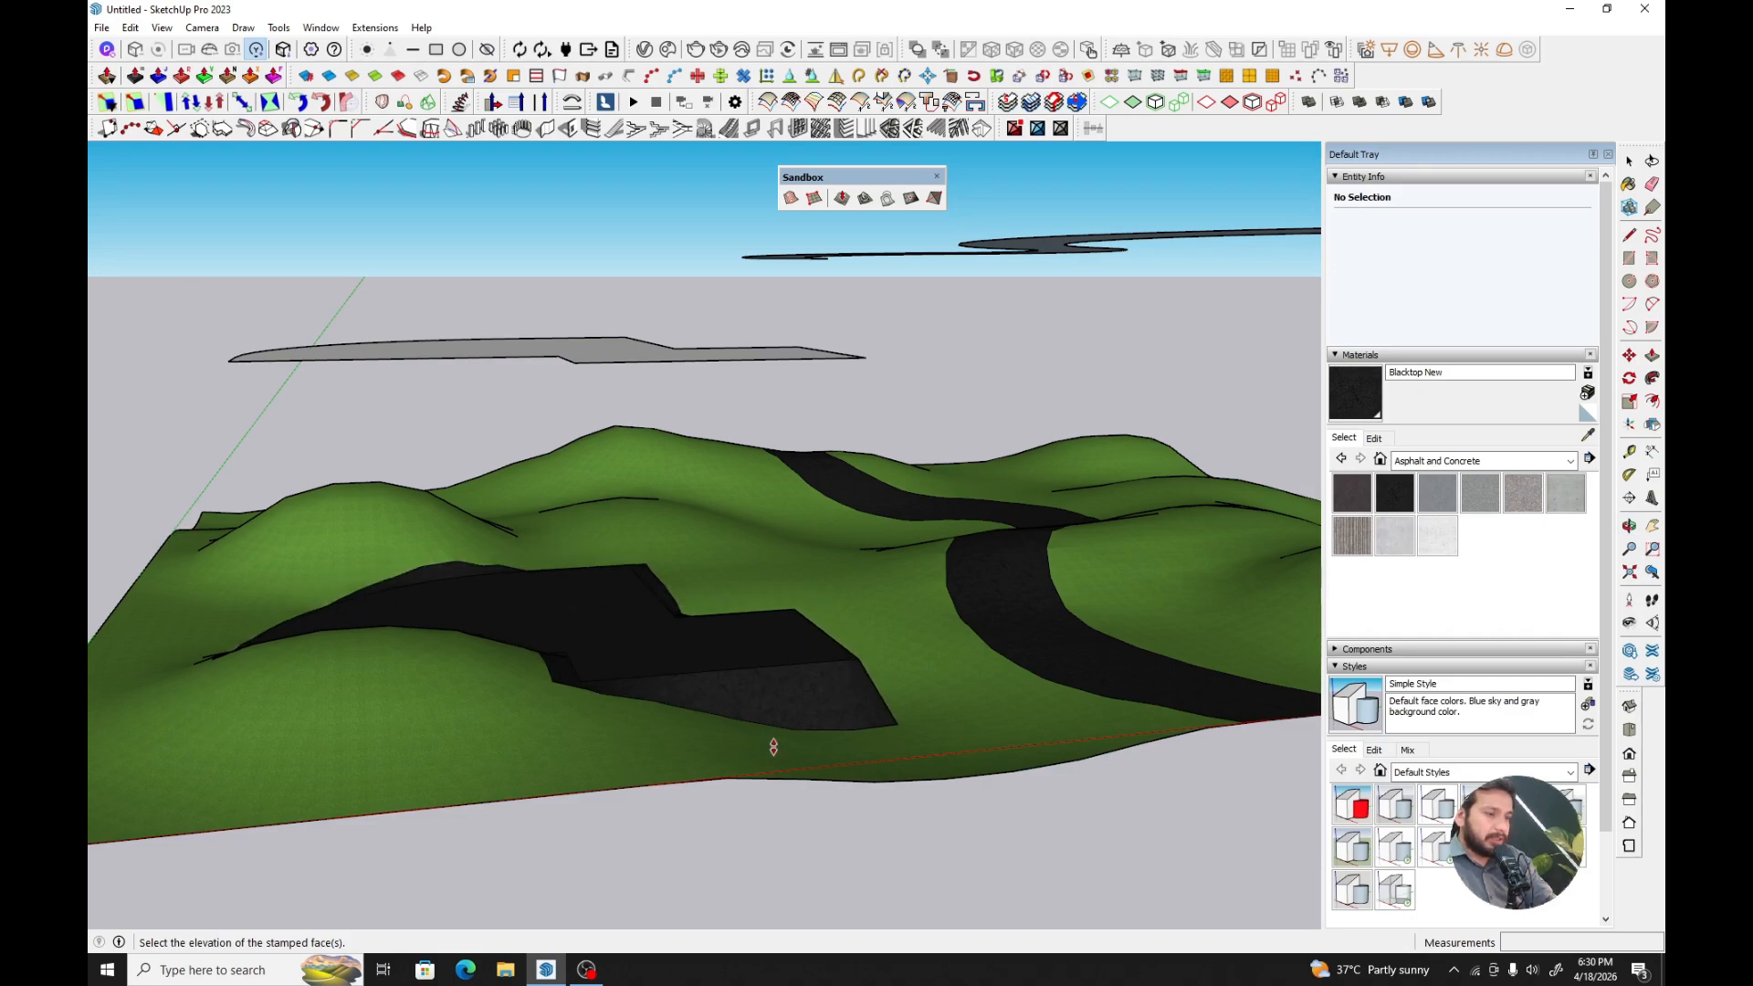
pyautogui.click(774, 748)
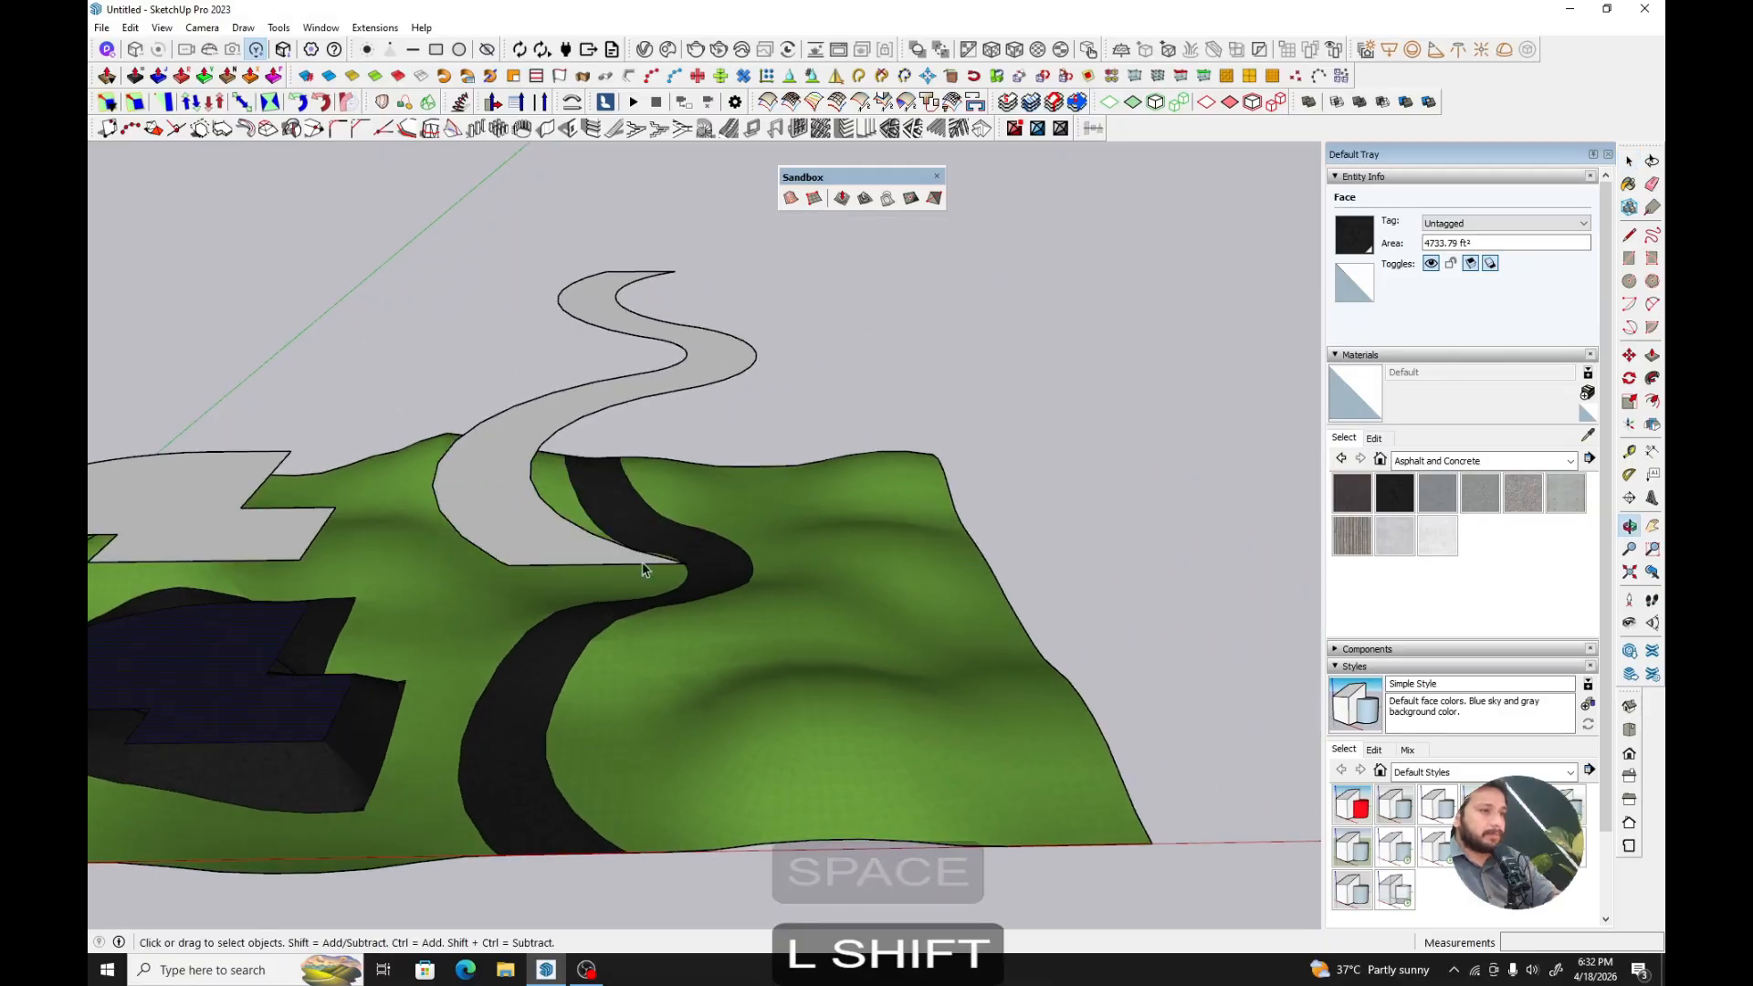
pyautogui.moveTo(609, 545); pyautogui.dragTo(692, 532, button='middle')
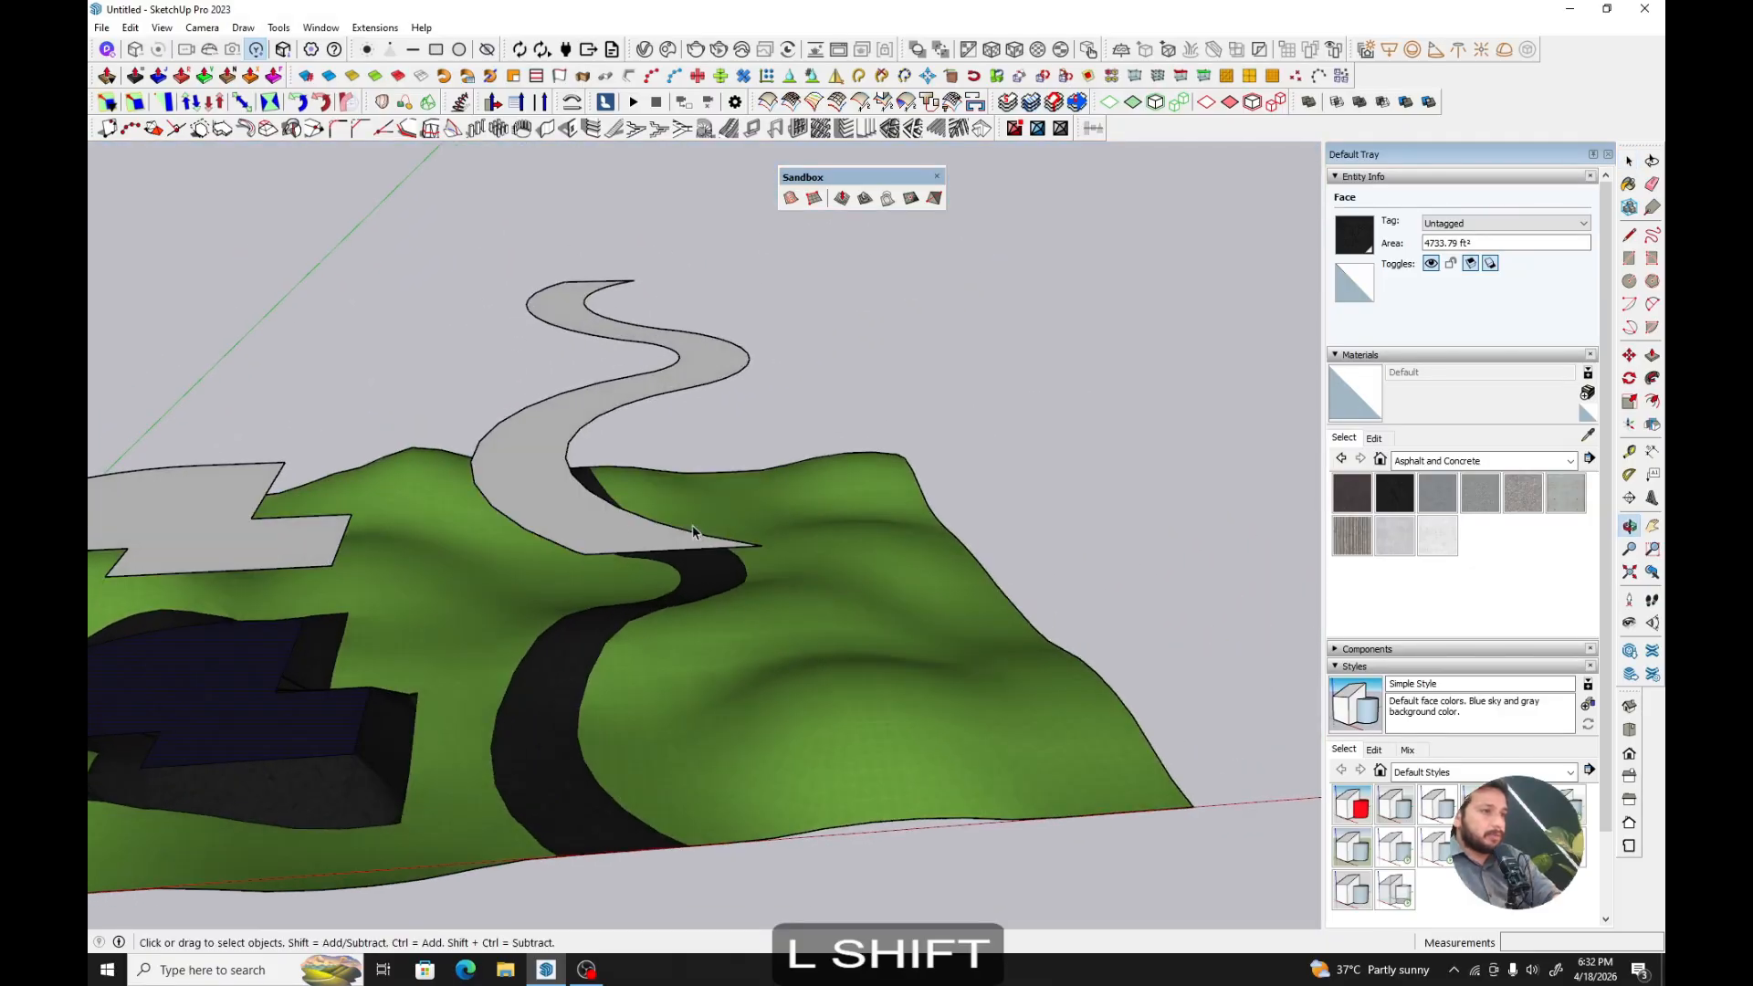
# - Move the floating road face with its edges sideways over the open grass slope beside the draped road
pyautogui.keyDown('shift'); pyautogui.doubleClick(582, 524); pyautogui.keyUp('shift')
pyautogui.press('m')
pyautogui.click(582, 524)
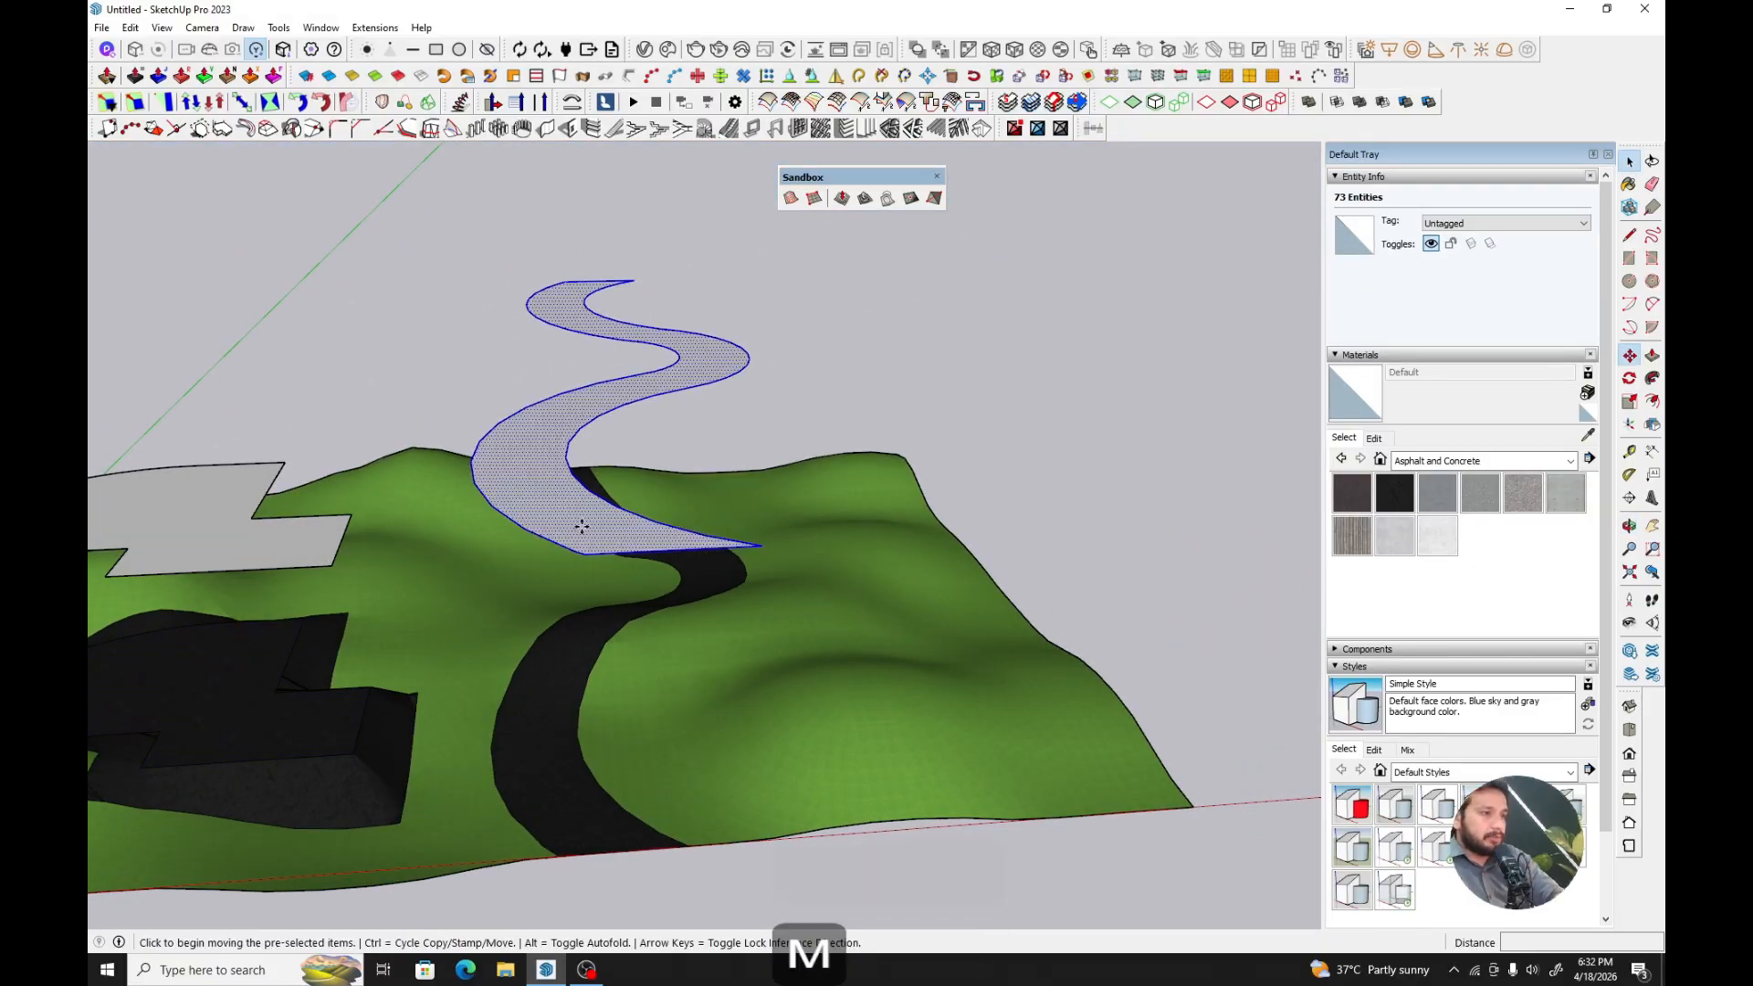
pyautogui.moveTo(829, 585); pyautogui.dragTo(764, 653, button='middle')
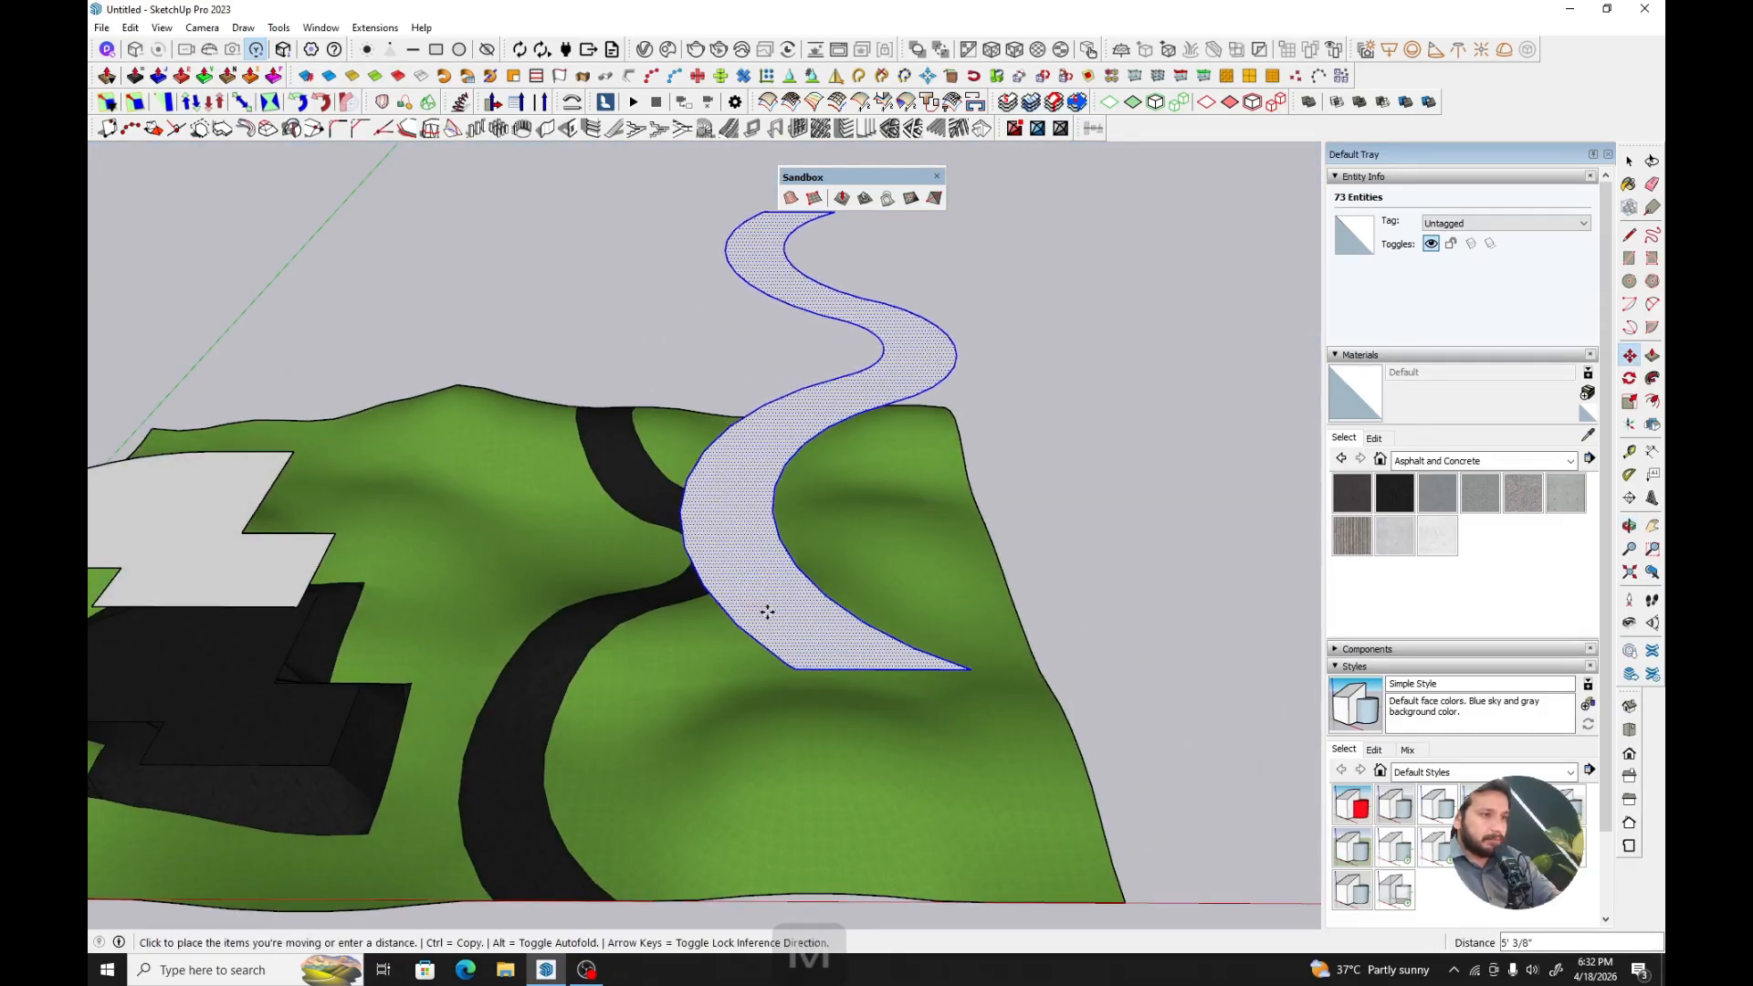
pyautogui.moveTo(819, 560); pyautogui.dragTo(867, 501, button='middle')
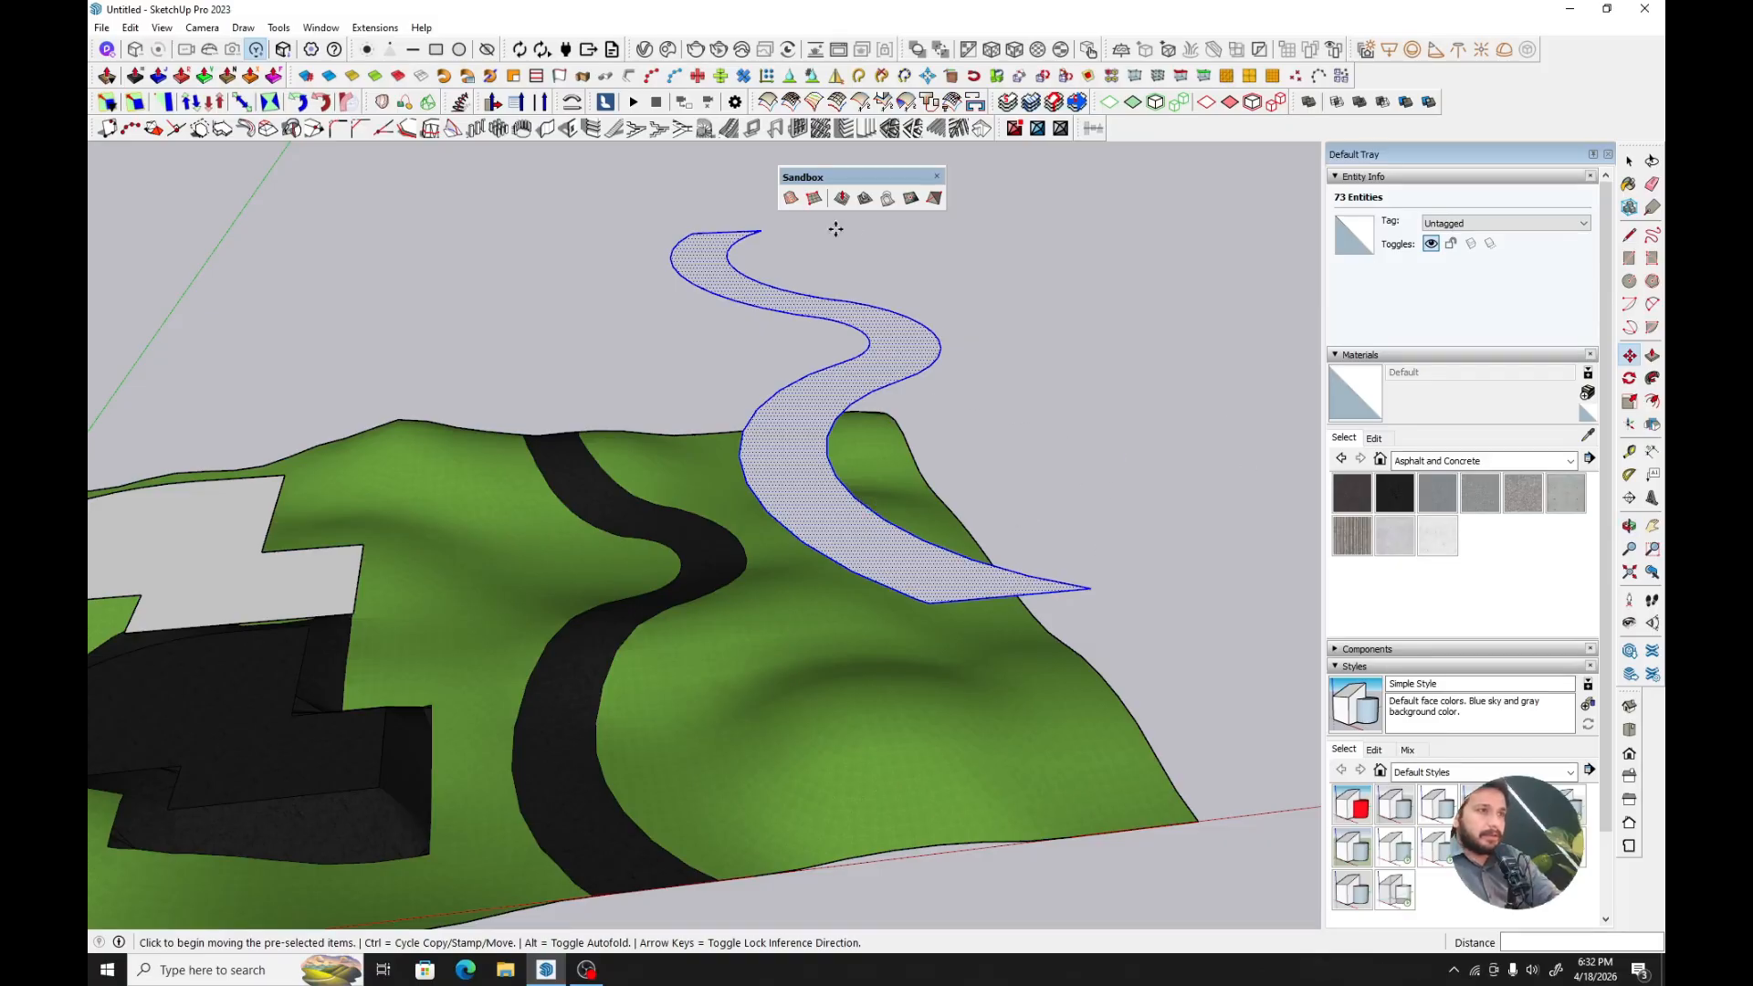
# - Set the Stamp offset to 3' and pick the floating road face as the face to stamp
pyautogui.click(888, 200)
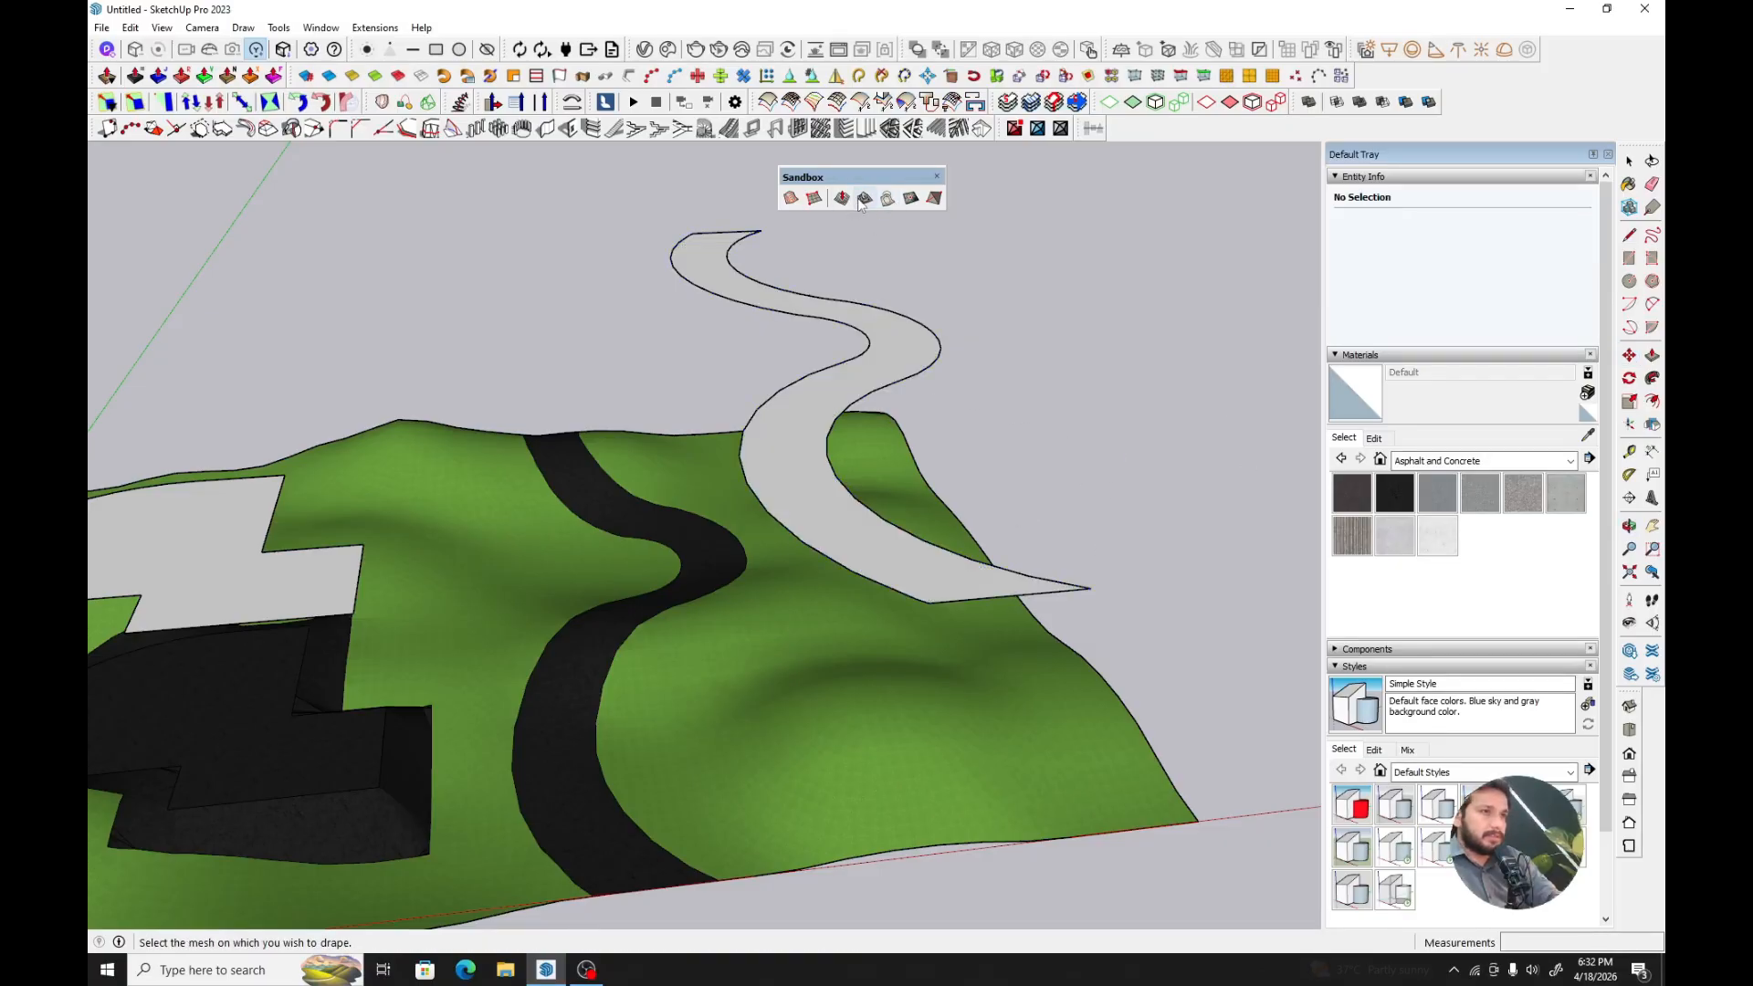
pyautogui.click(822, 505)
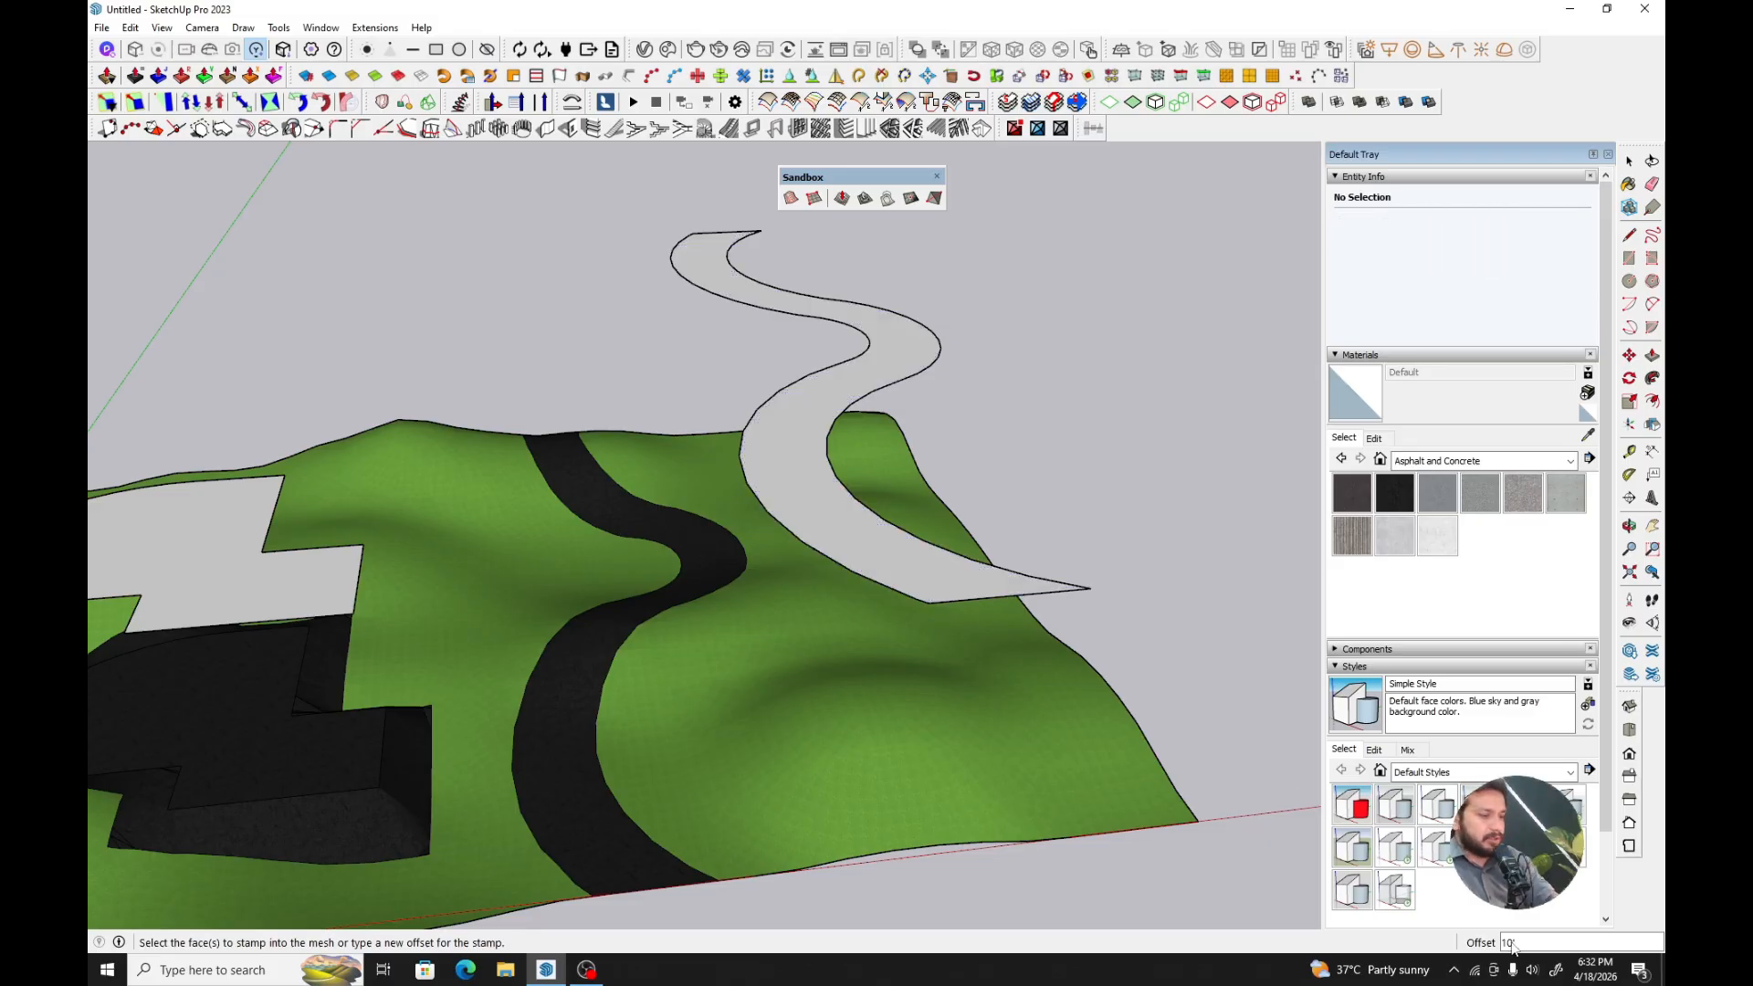
pyautogui.write('3')
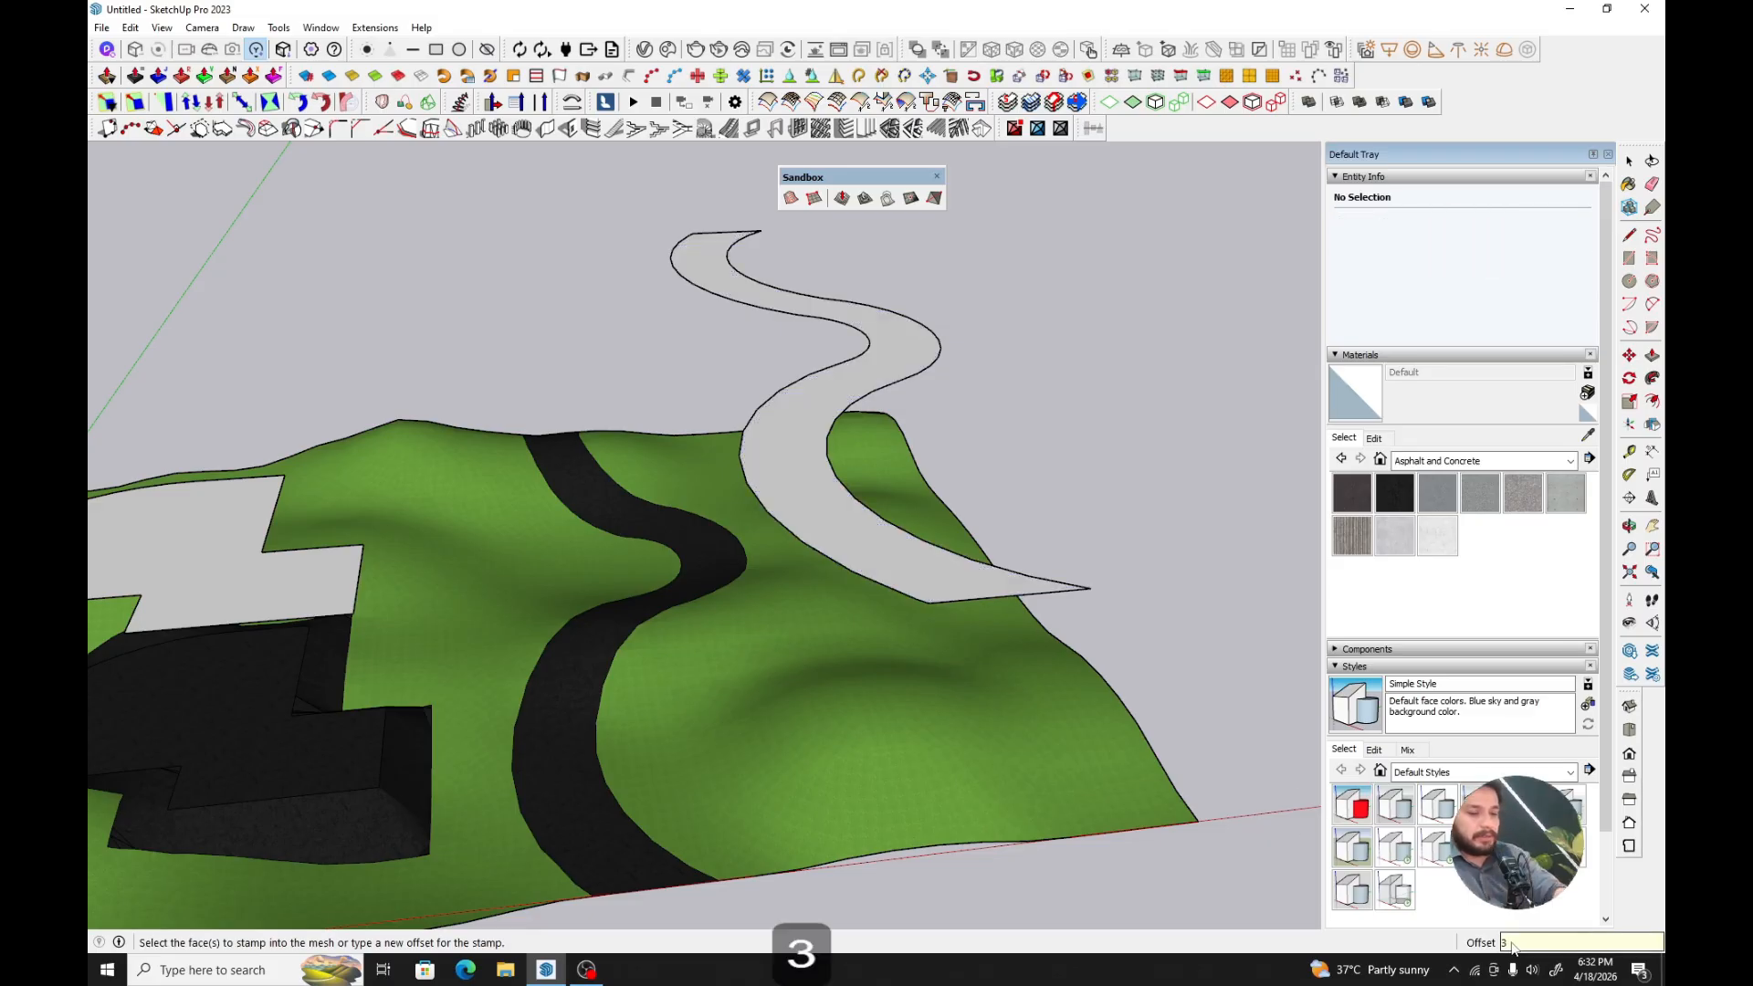
pyautogui.press('Return')
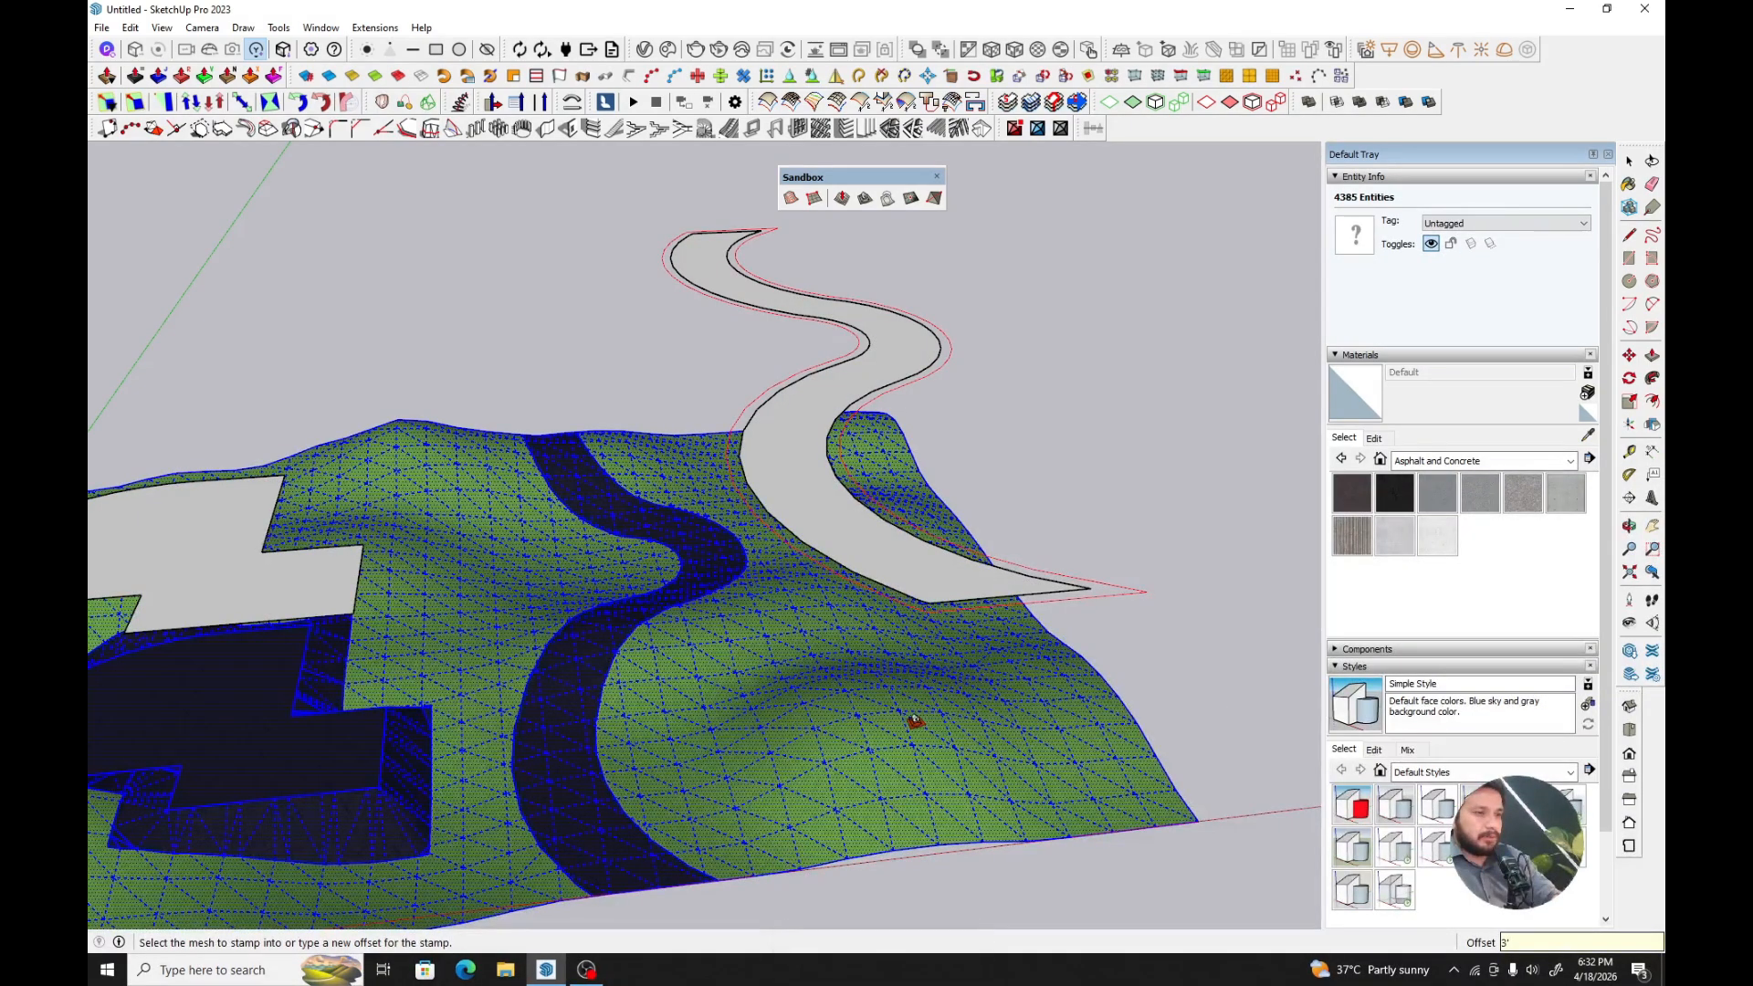
# - Stamp the road face into the terrain mesh beside the draped road and finish at the chosen elevation
pyautogui.click(914, 721)
pyautogui.moveTo(916, 728); pyautogui.dragTo(838, 614, button='middle')
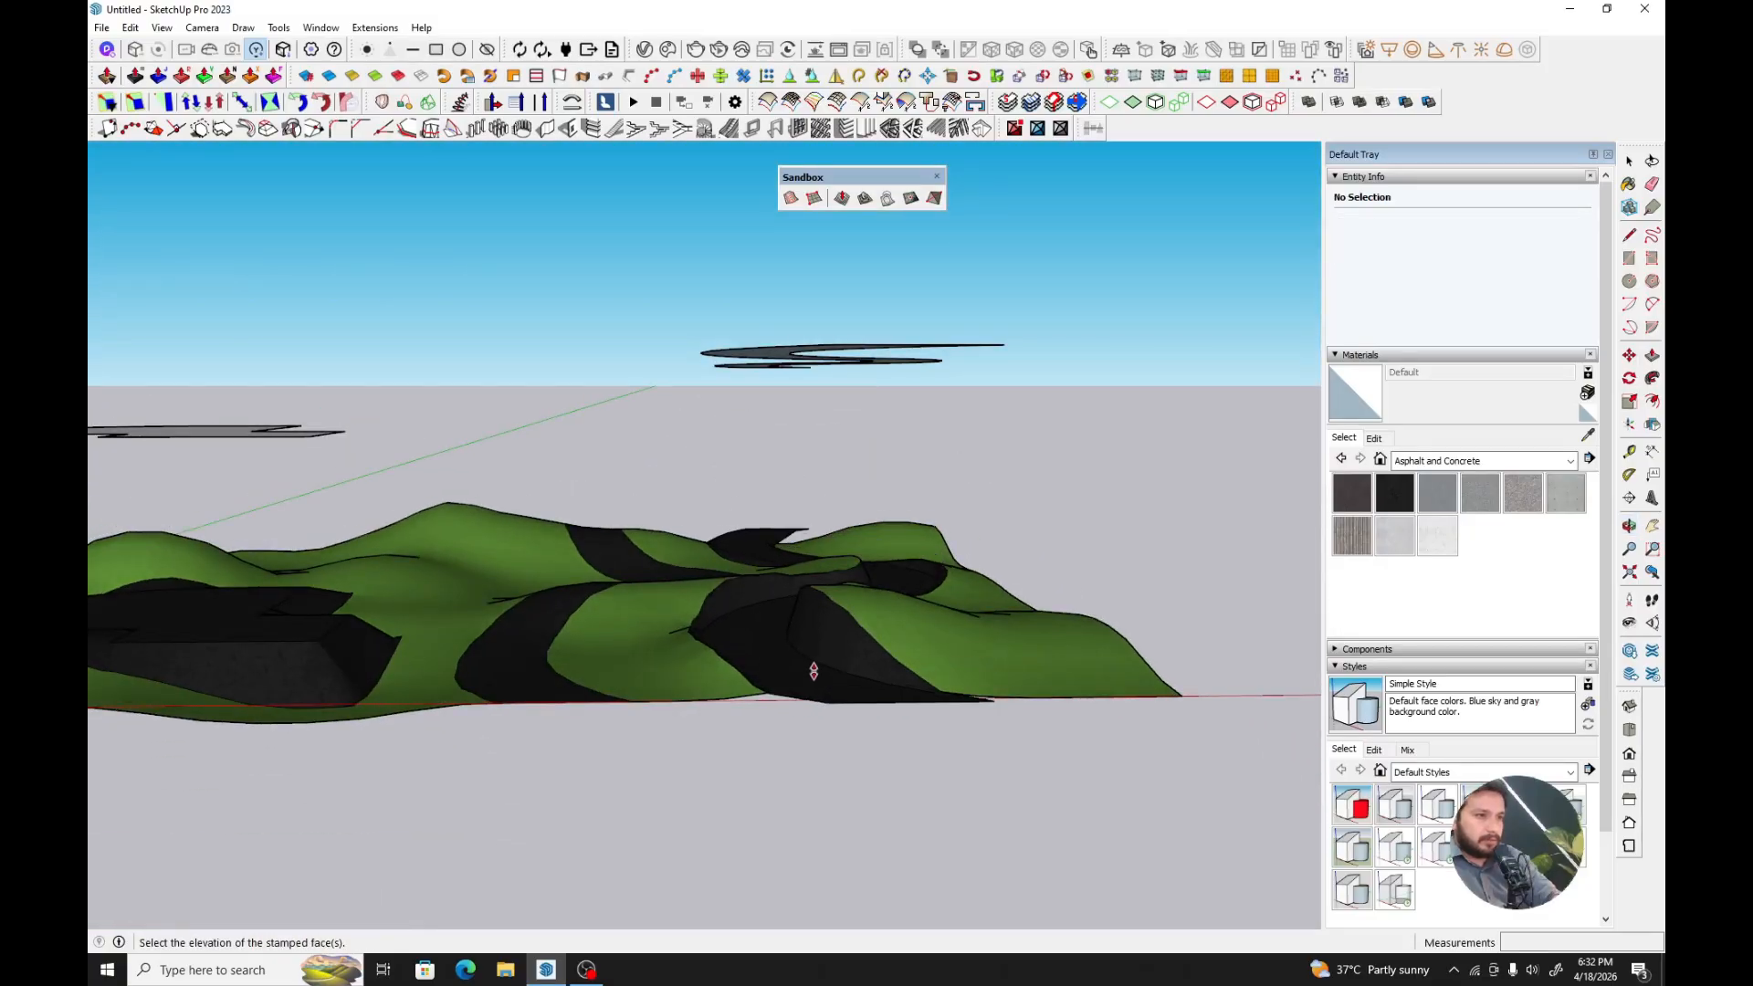
pyautogui.moveTo(812, 672); pyautogui.dragTo(664, 772, button='middle')
pyautogui.press('Escape')
pyautogui.press('space')
pyautogui.click(749, 628)
# - Examine the stamped road's side slopes up close and compare it with the draped road and building pad across the terrain
pyautogui.moveTo(863, 680); pyautogui.dragTo(838, 615, button='middle')
pyautogui.scroll(5, 945, 553)
pyautogui.scroll(1, 838, 613)
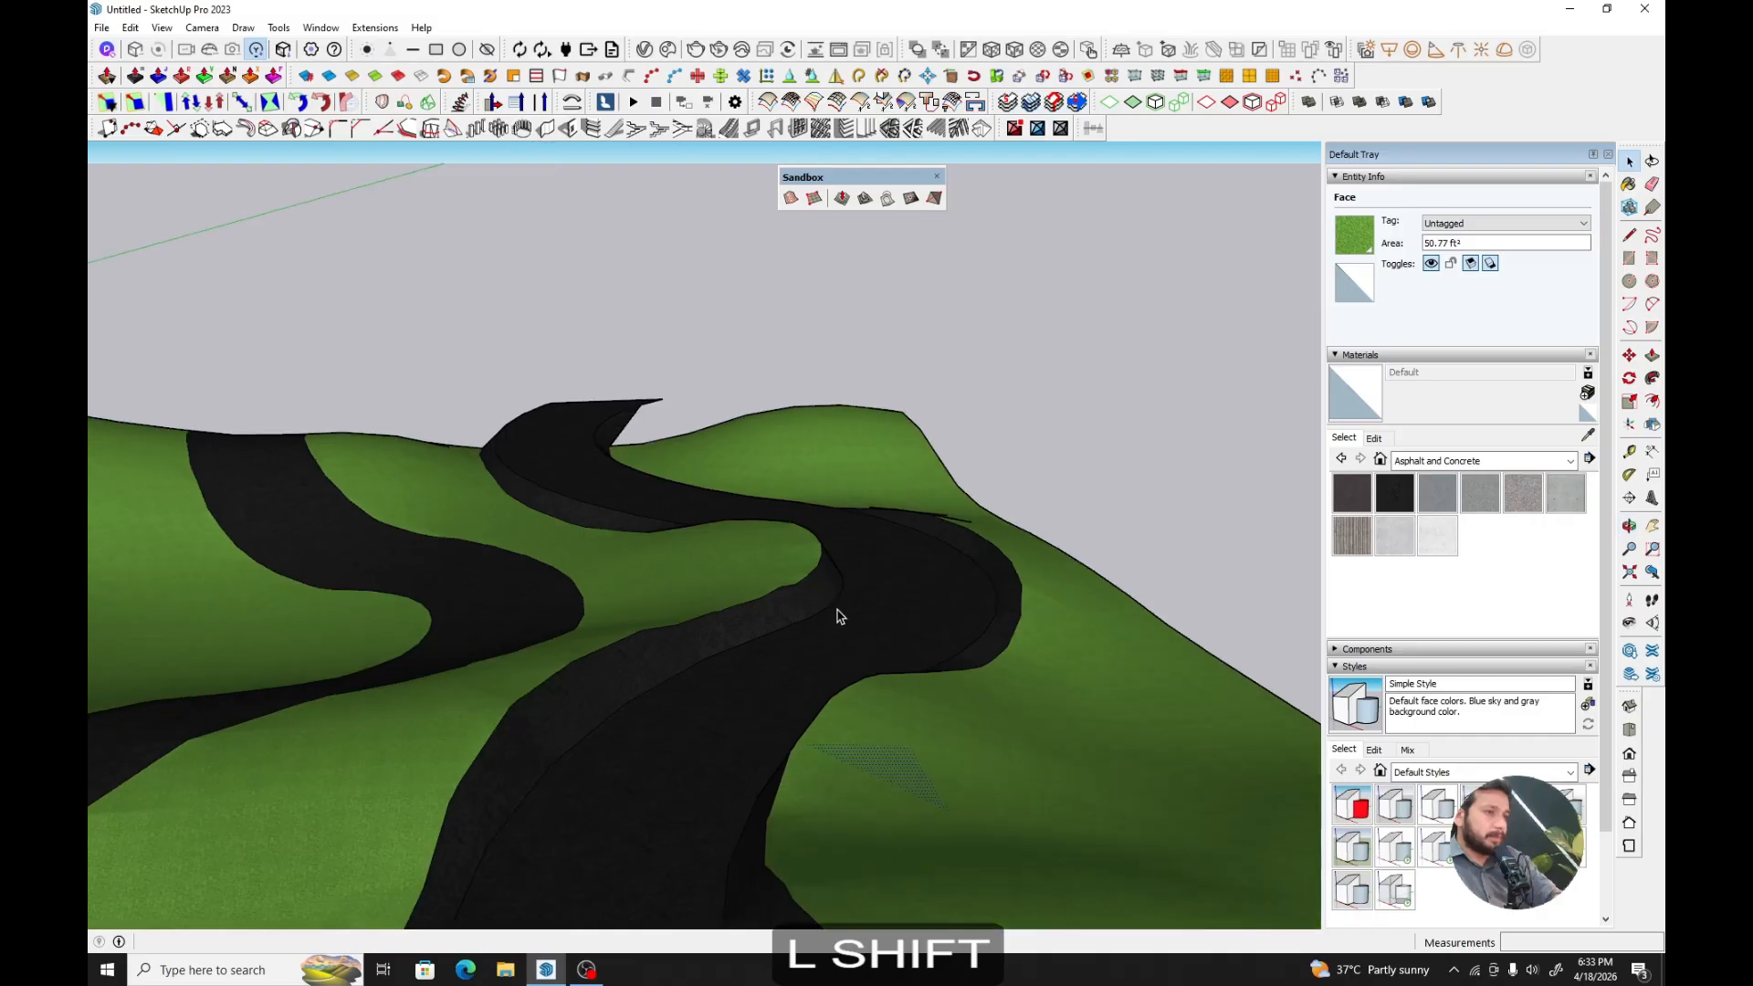
pyautogui.scroll(-6, 838, 615)
pyautogui.moveTo(880, 697); pyautogui.dragTo(995, 735, button='middle')
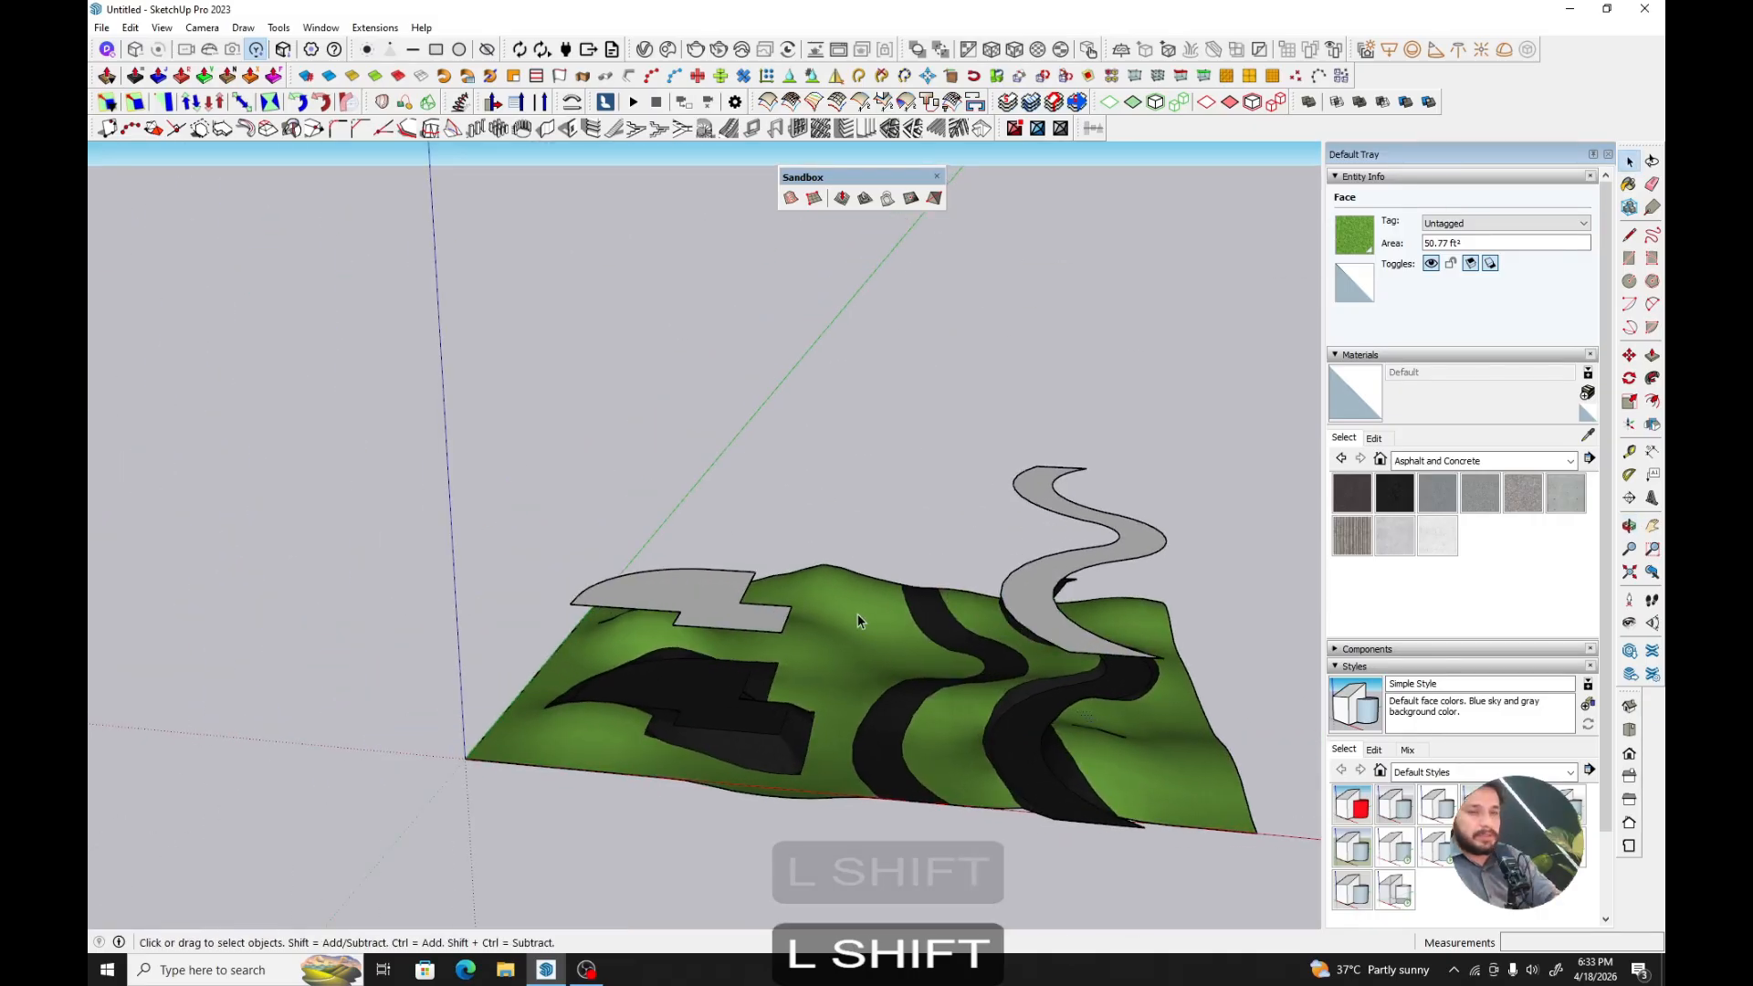
pyautogui.scroll(1, 842, 626)
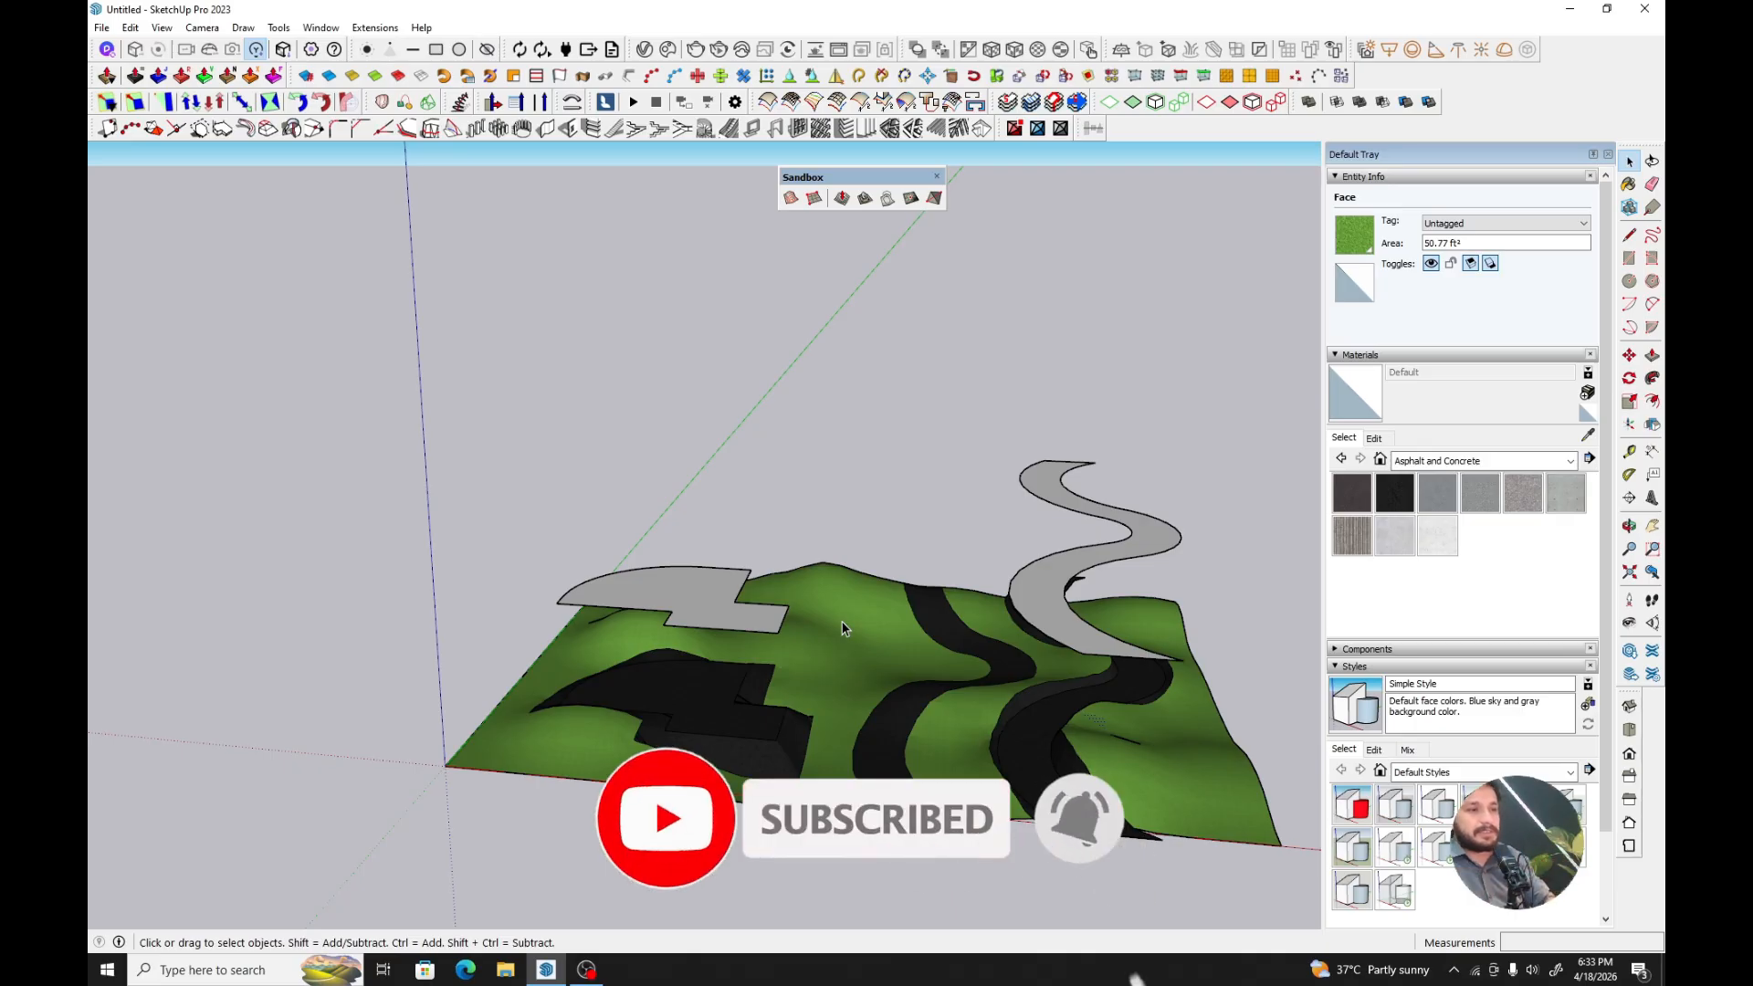
pyautogui.scroll(1, 841, 626)
pyautogui.scroll(2, 842, 648)
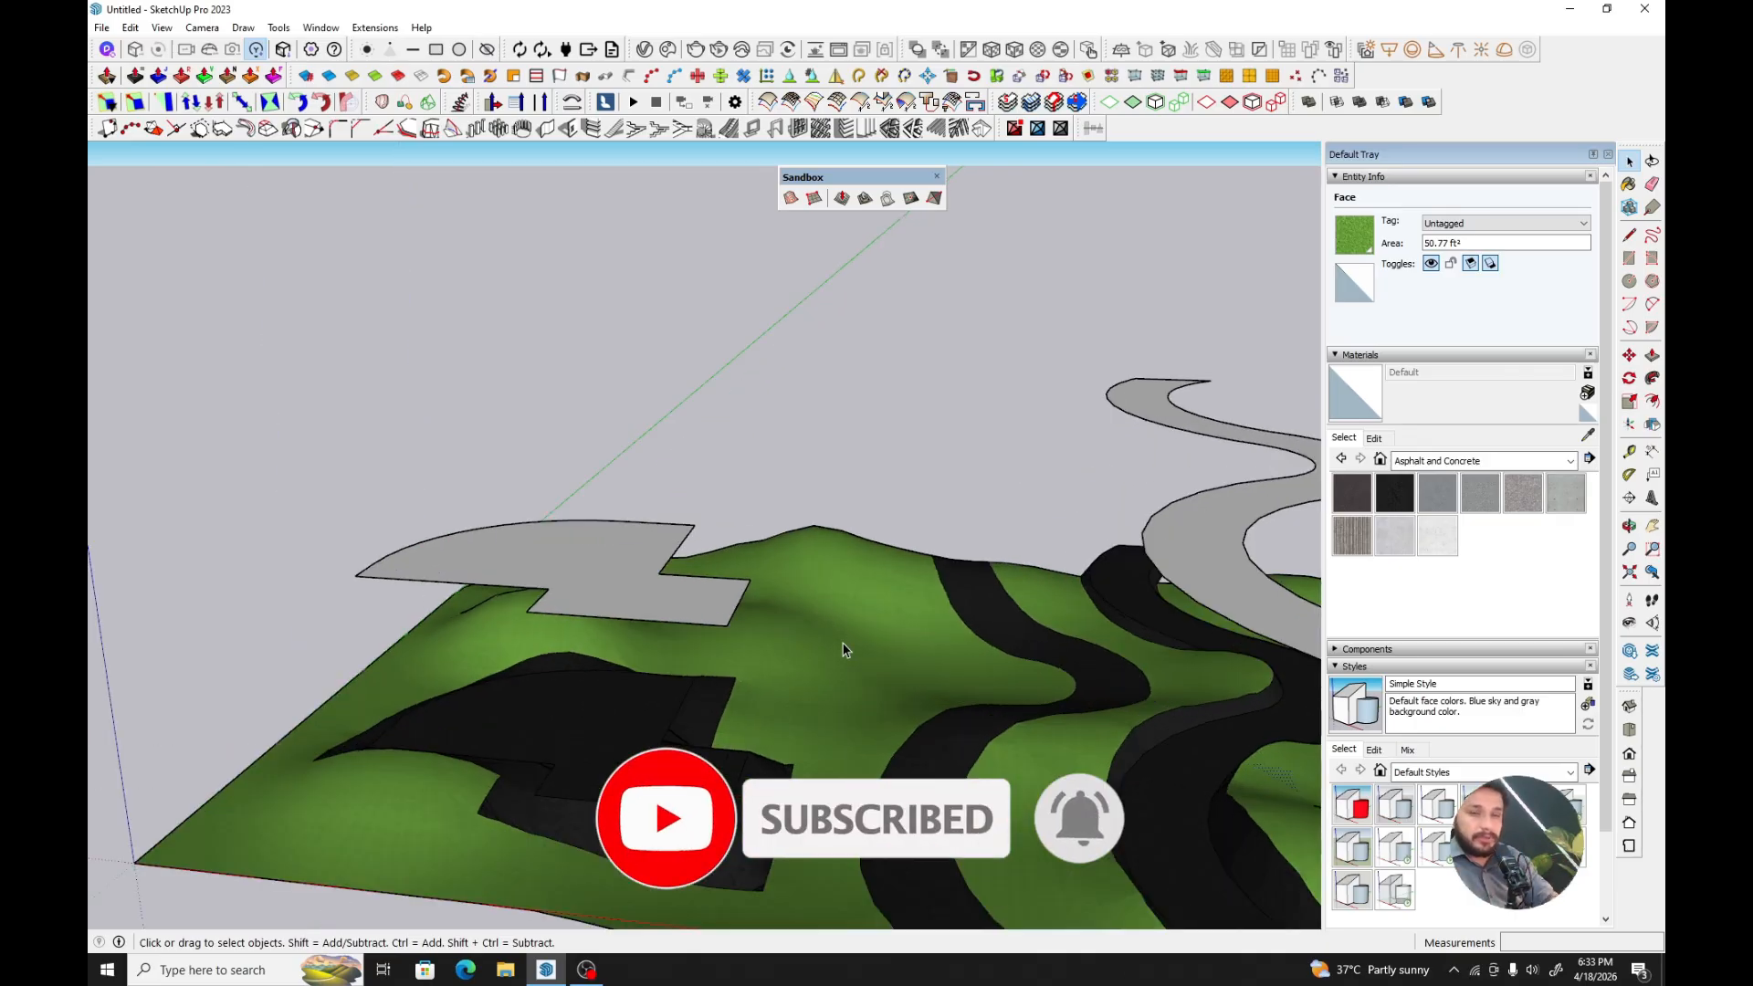
pyautogui.scroll(-2, 841, 648)
pyautogui.scroll(-3, 842, 648)
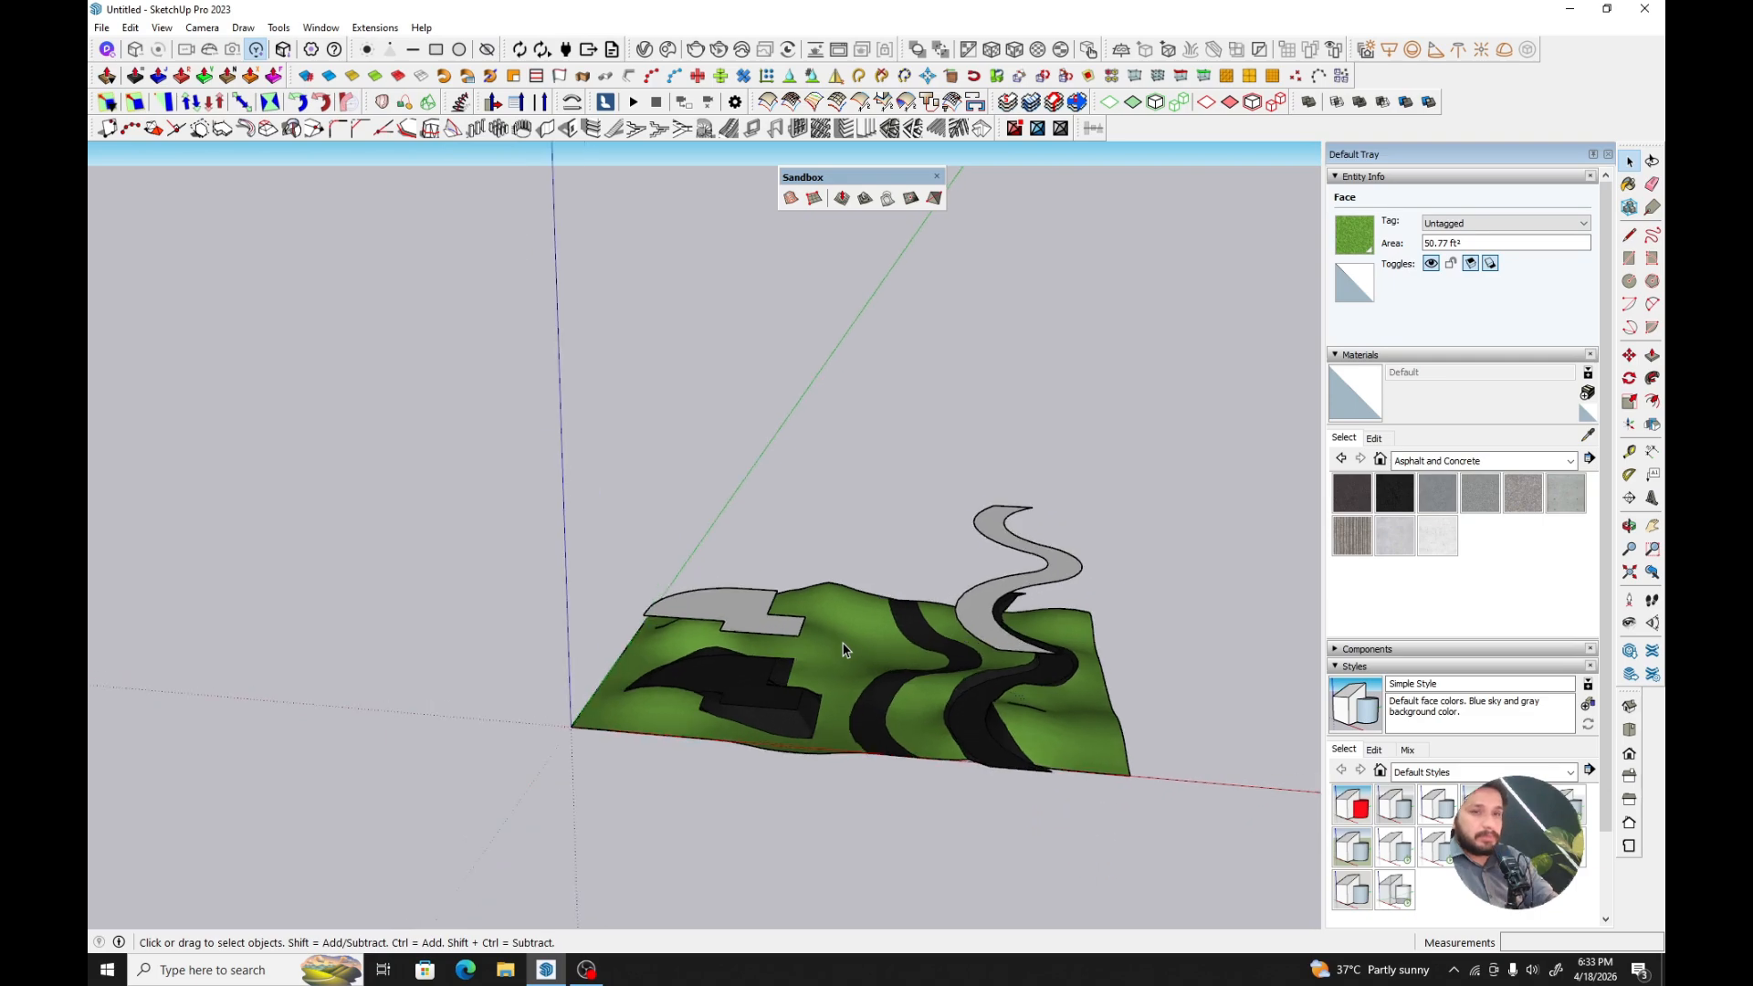
pyautogui.scroll(4, 842, 649)
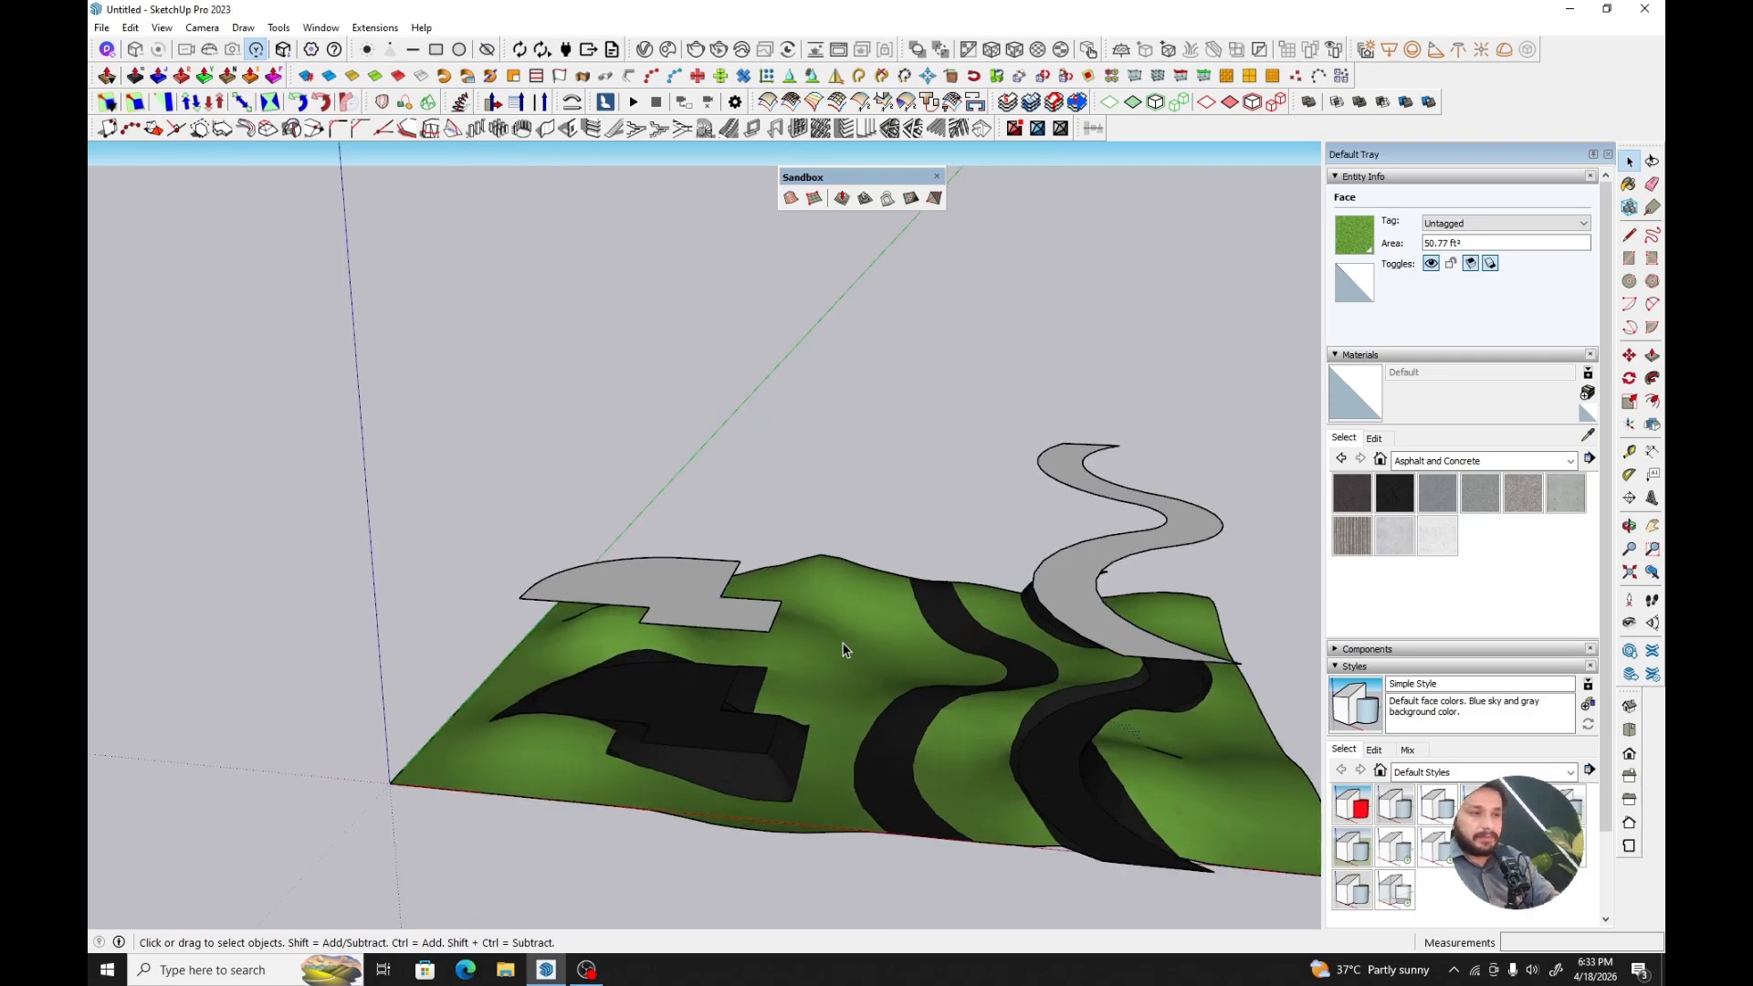